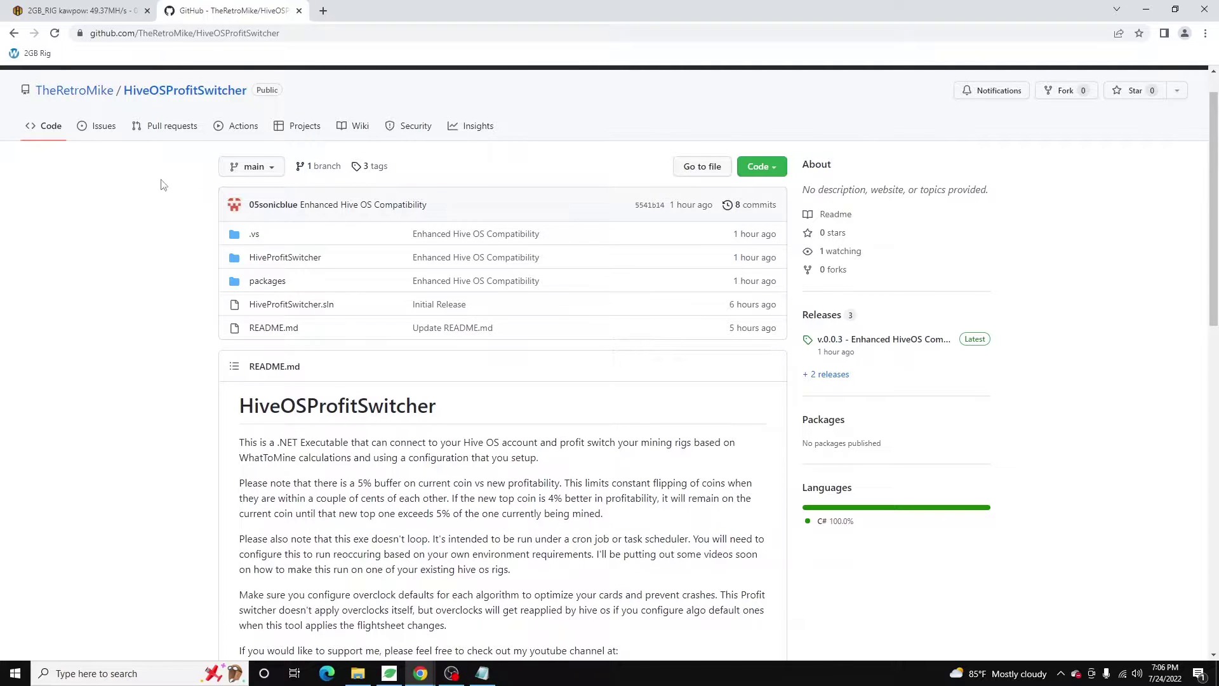
# - Scroll to the Example Config and highlight the HiveOSApiKey line and its placeholder value
pyautogui.scroll(-10, 432, 406)
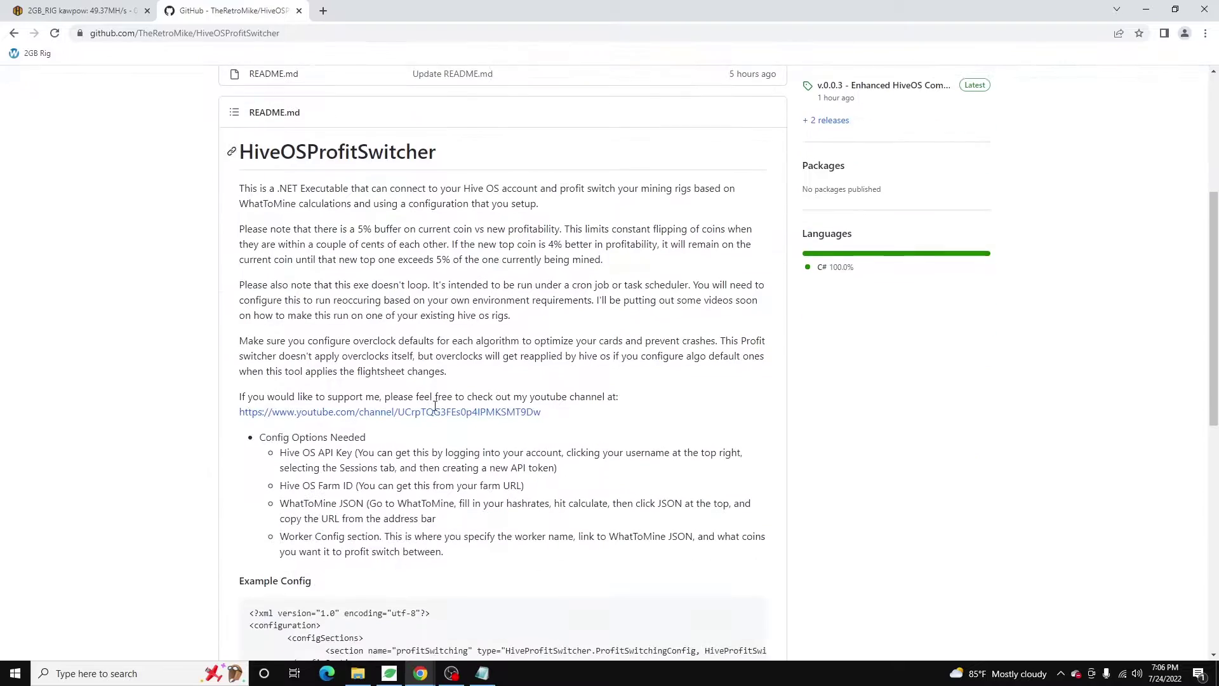
pyautogui.scroll(9, 432, 406)
pyautogui.scroll(2, 356, 355)
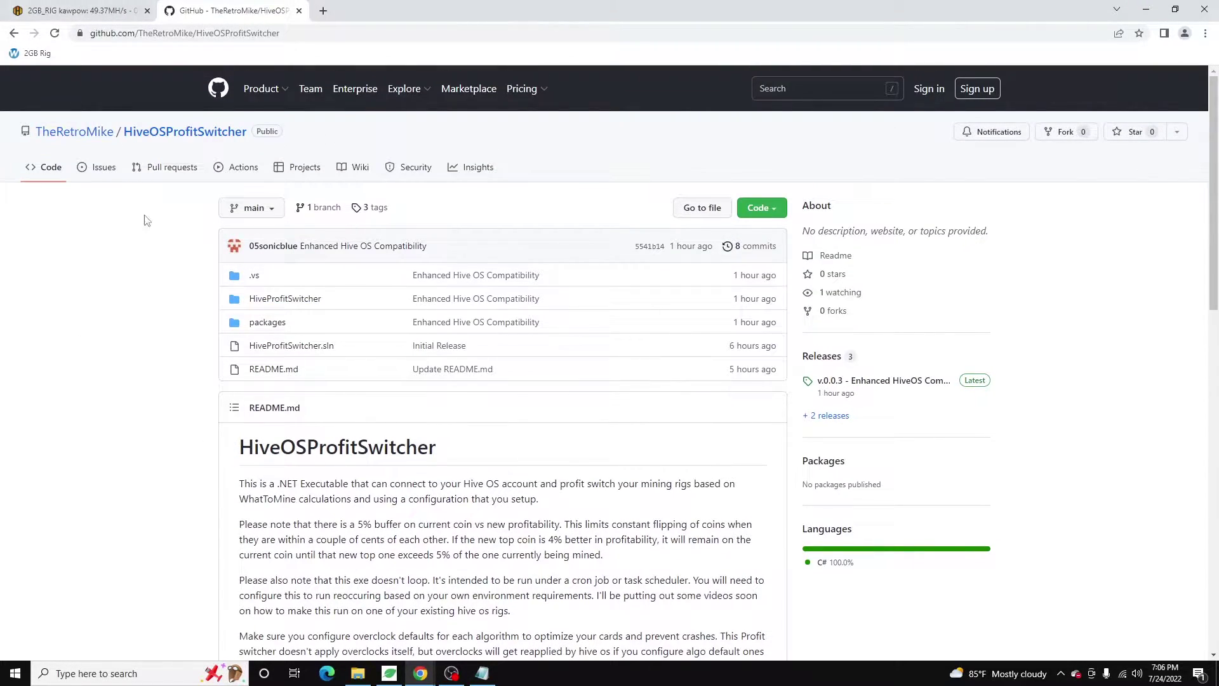
pyautogui.scroll(-7, 257, 485)
pyautogui.scroll(-6, 257, 486)
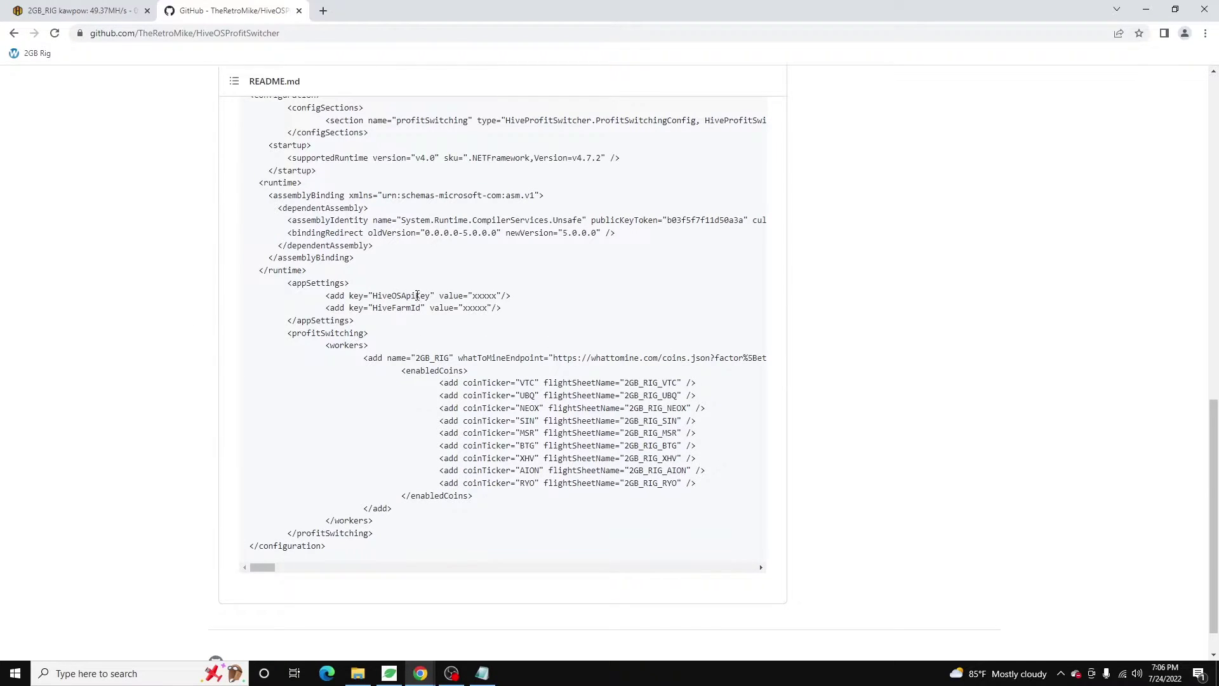
pyautogui.moveTo(402, 296); pyautogui.dragTo(508, 299)
pyautogui.click(483, 291)
pyautogui.moveTo(473, 297); pyautogui.dragTo(497, 294)
pyautogui.click(497, 293)
# - Highlight the worker name 2GB_RIG and the whatToMineEndpoint setting in the example config
pyautogui.moveTo(453, 356); pyautogui.dragTo(411, 357)
pyautogui.moveTo(495, 357); pyautogui.dragTo(535, 358)
pyautogui.click(357, 607)
pyautogui.moveTo(259, 567); pyautogui.dragTo(202, 540)
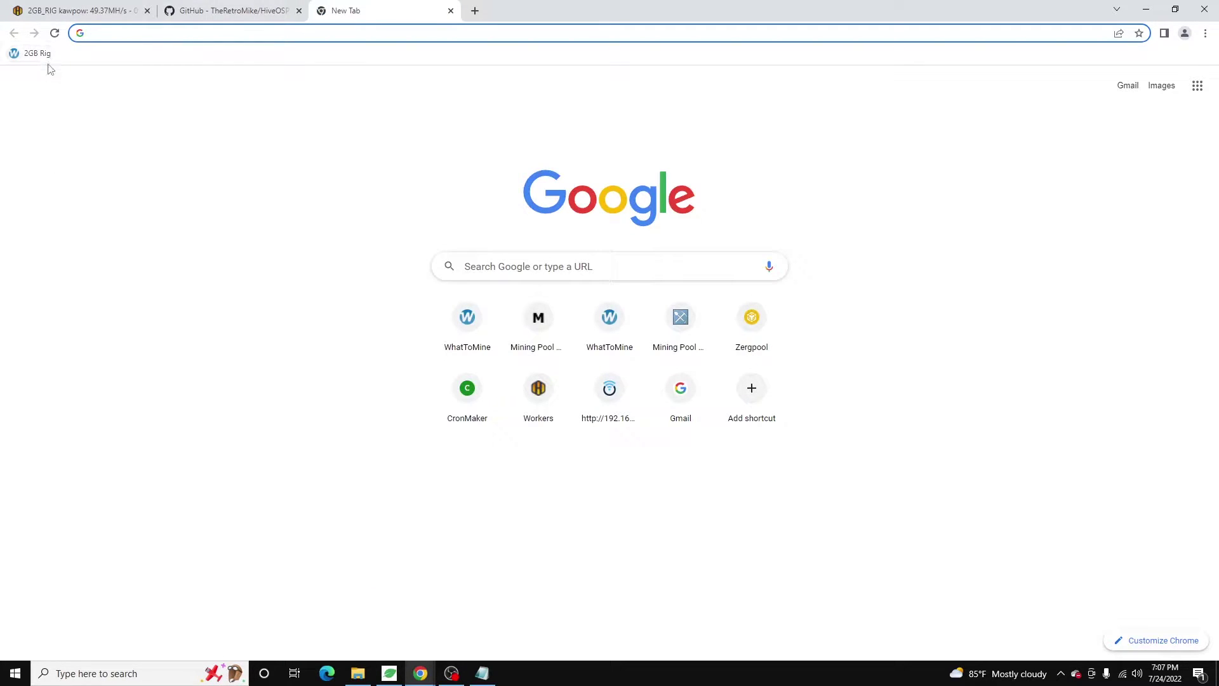
# - Load the 2GB Rig WhatToMine calculator and compare its coin table with the README's nine enabled coins
pyautogui.click(38, 54)
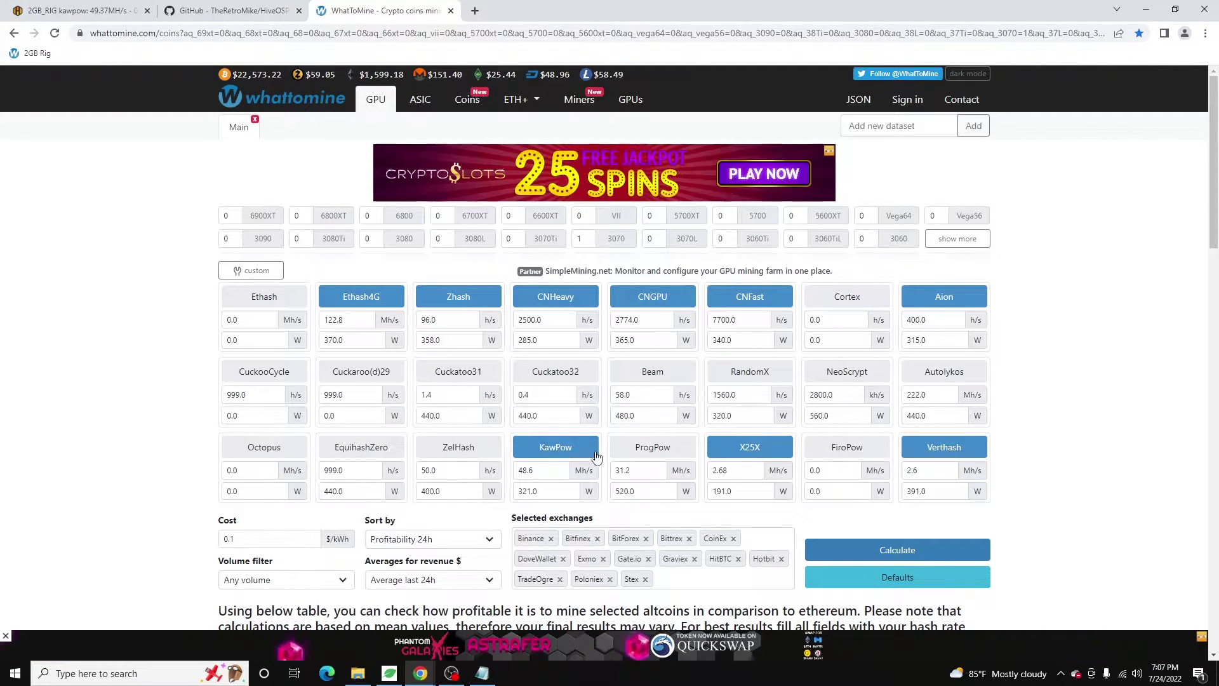
pyautogui.scroll(-9, 144, 388)
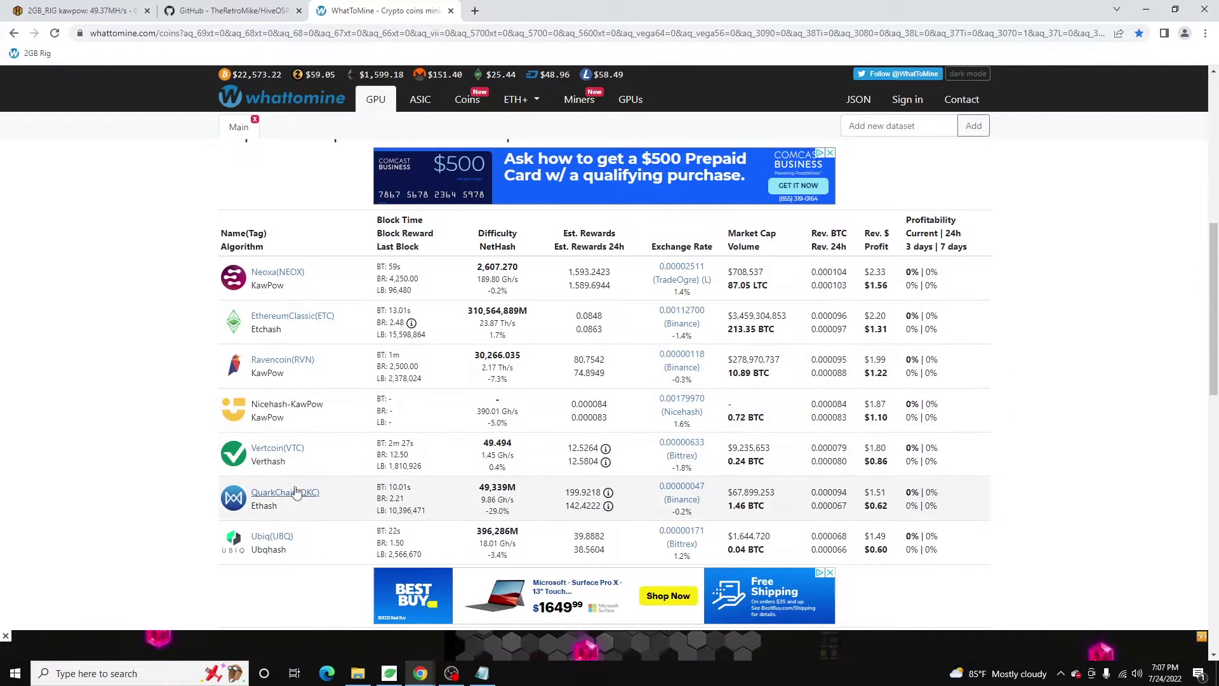
pyautogui.click(234, 11)
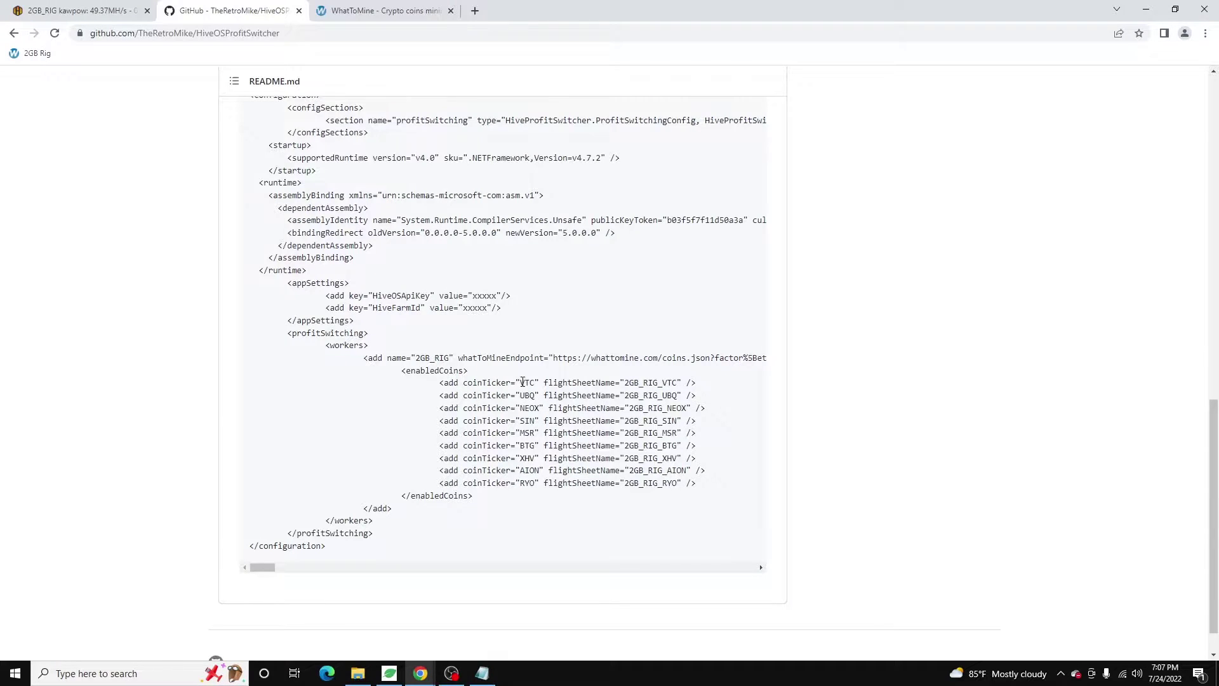
pyautogui.moveTo(520, 382); pyautogui.dragTo(703, 494)
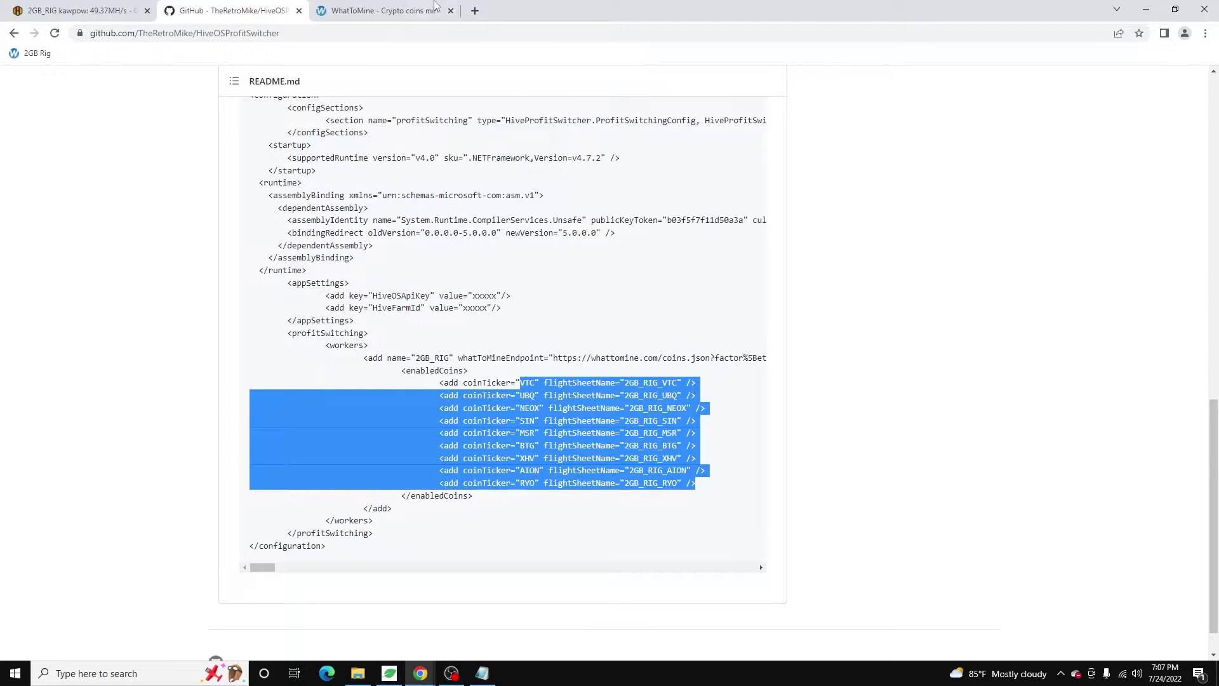
pyautogui.click(381, 11)
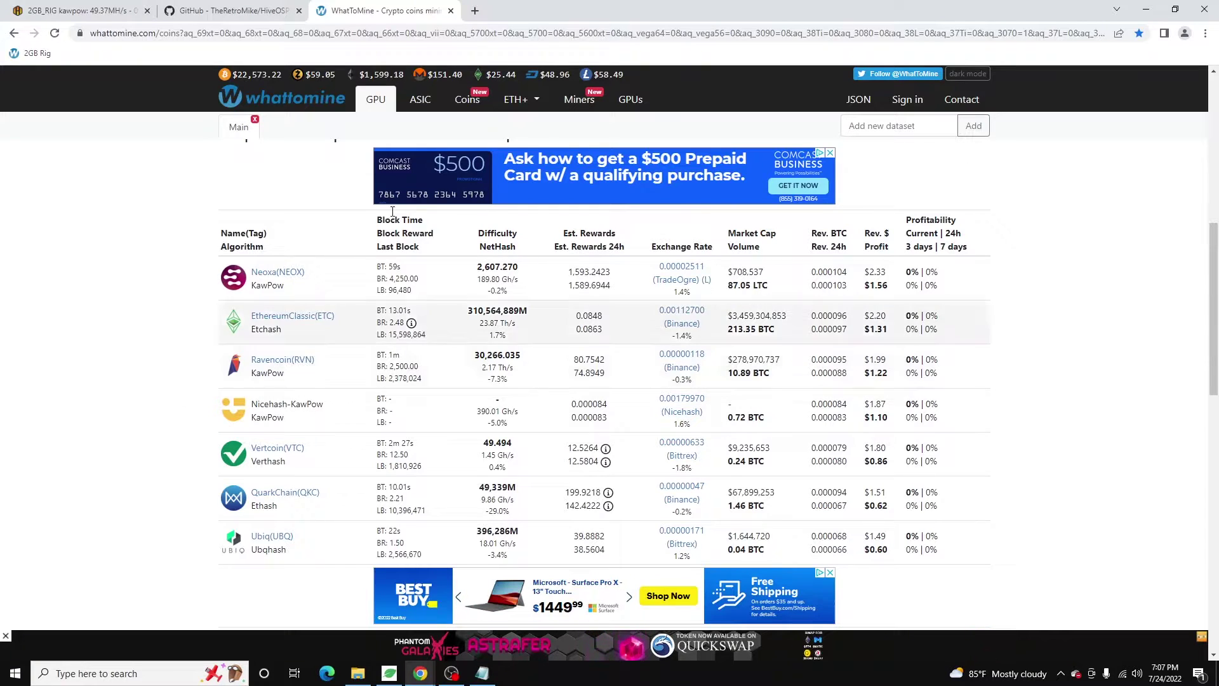
pyautogui.scroll(9, 527, 275)
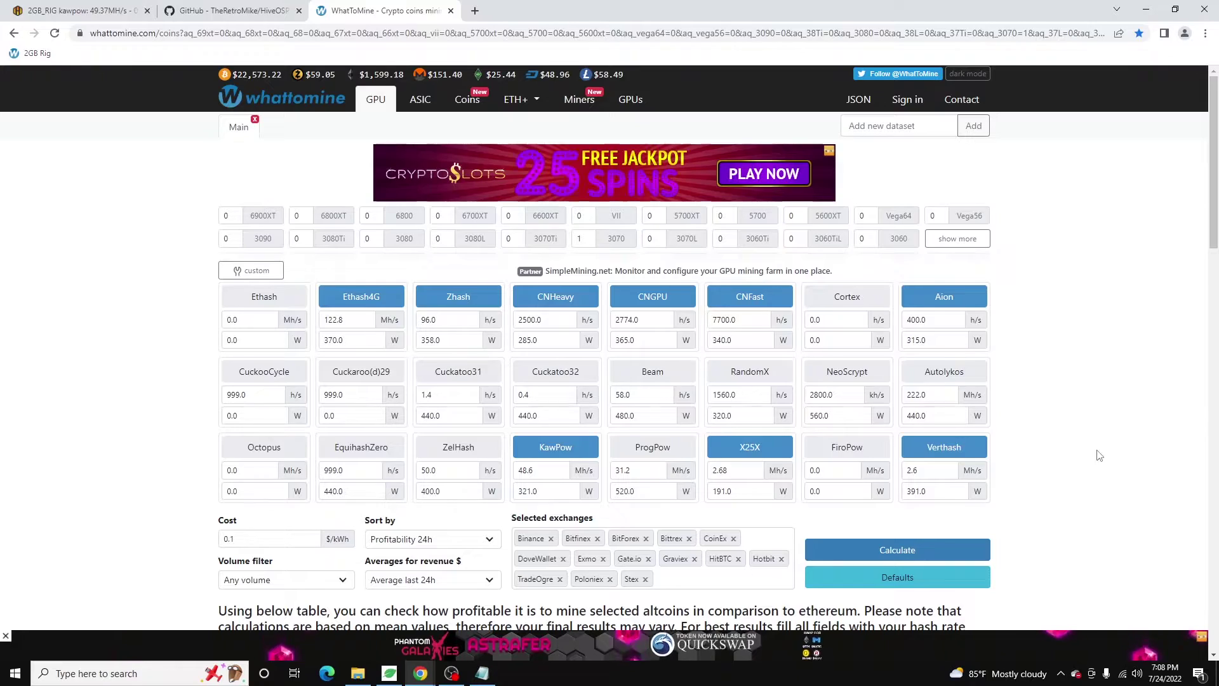
# - Paste the WhatToMine JSON URL into a new Notepad note and replace every & with &amp;
pyautogui.click(858, 102)
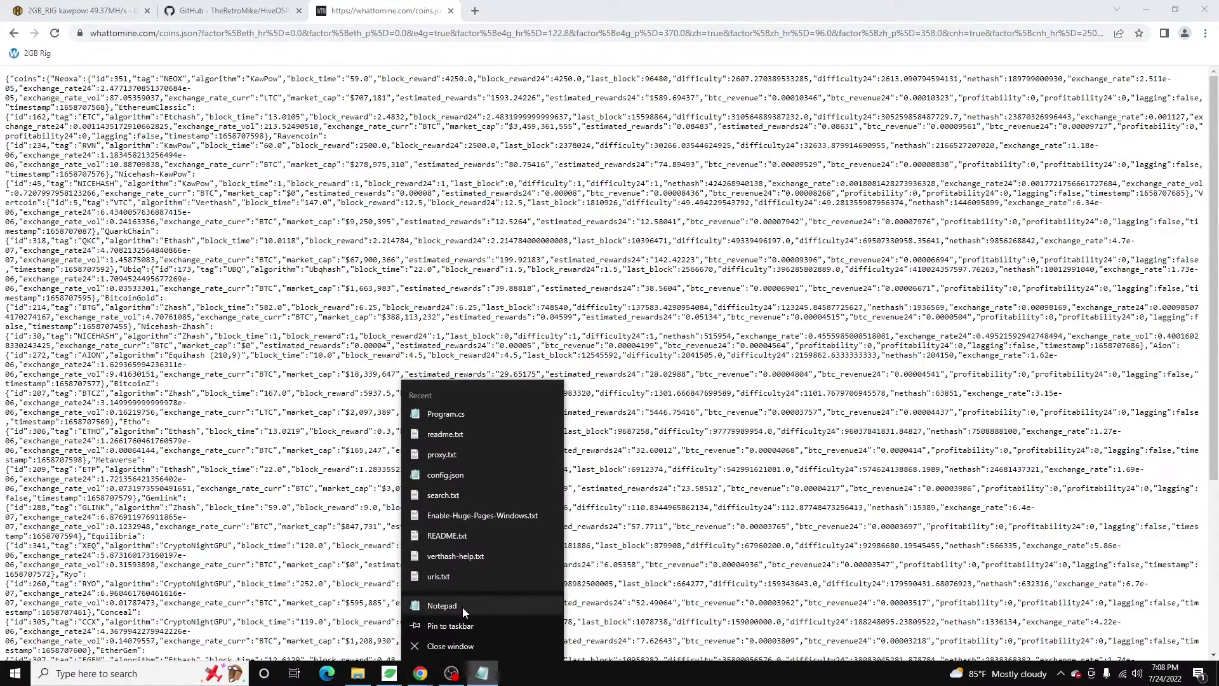
pyautogui.click(442, 606)
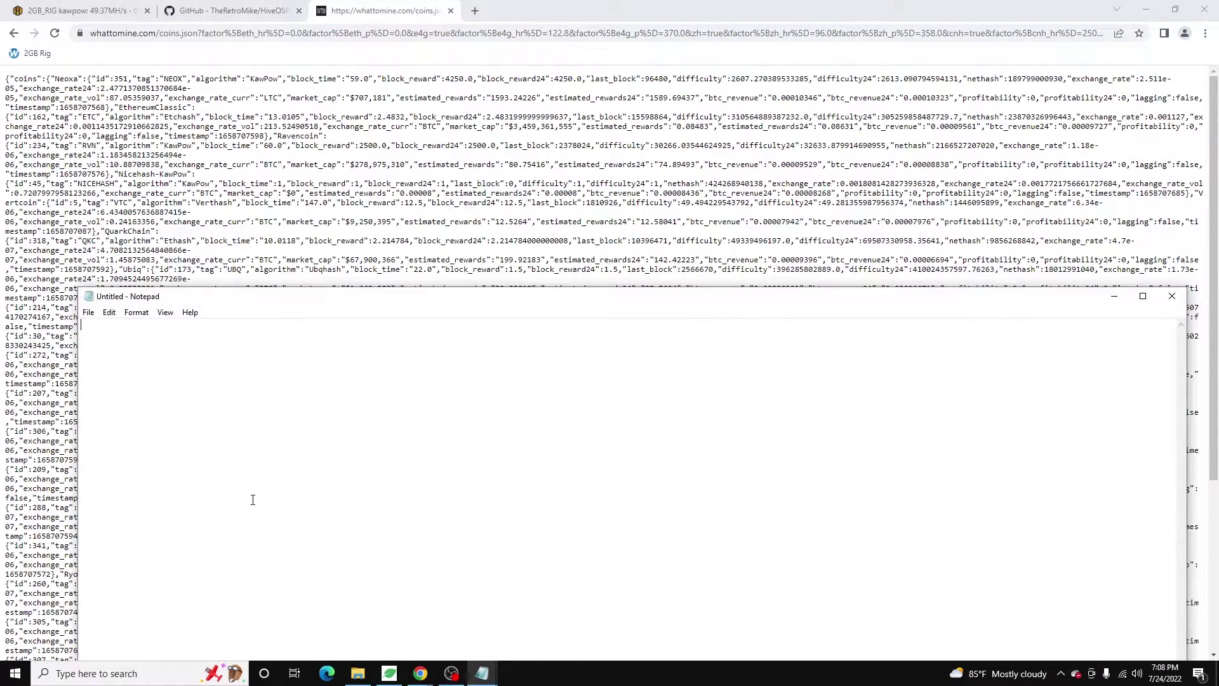
pyautogui.hotkey('ctrl', 'v')
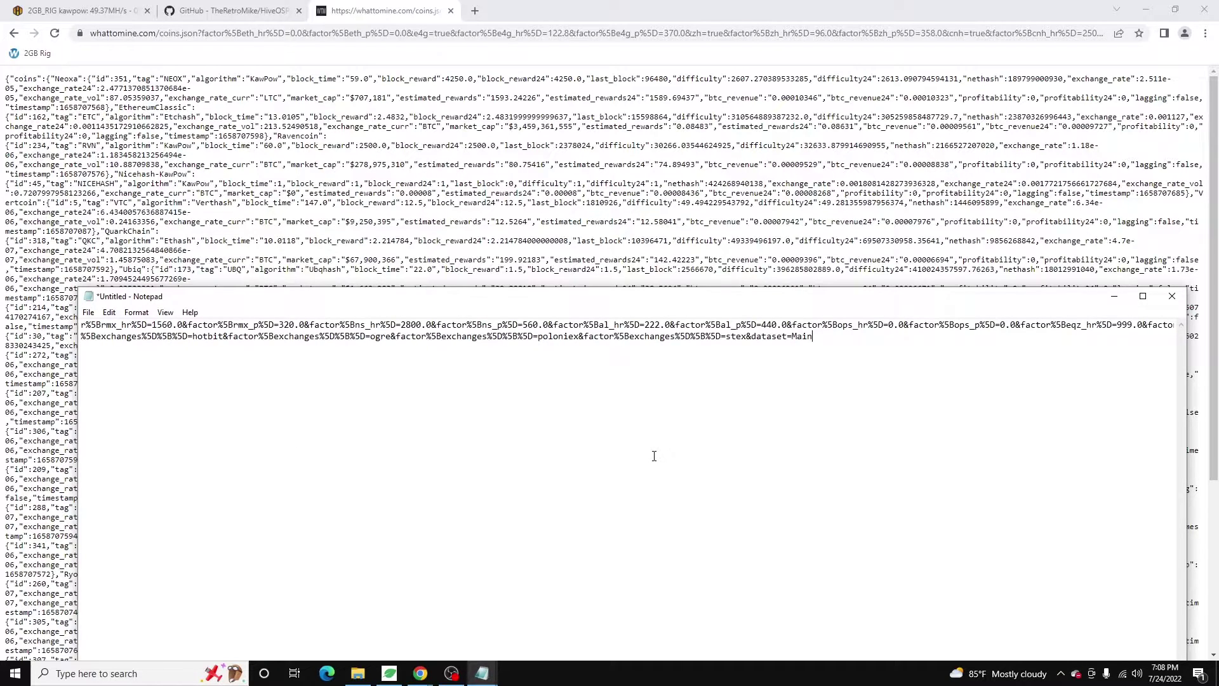
pyautogui.hotkey('ctrl', 'h')
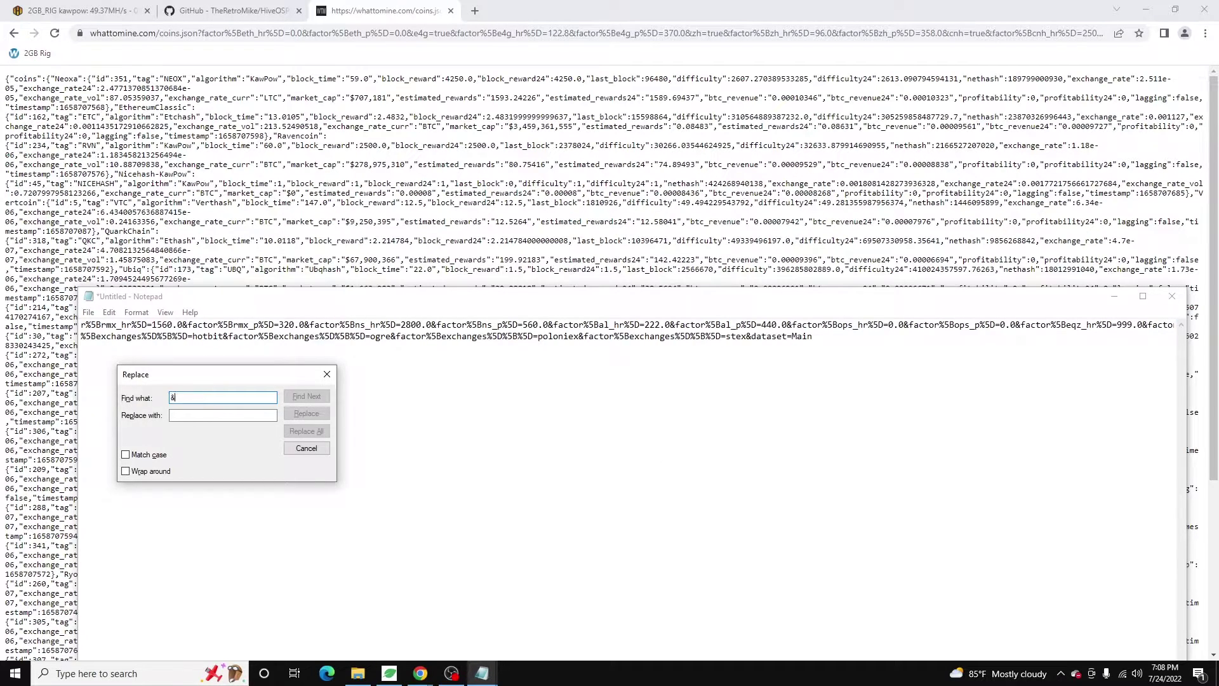
pyautogui.click(223, 416)
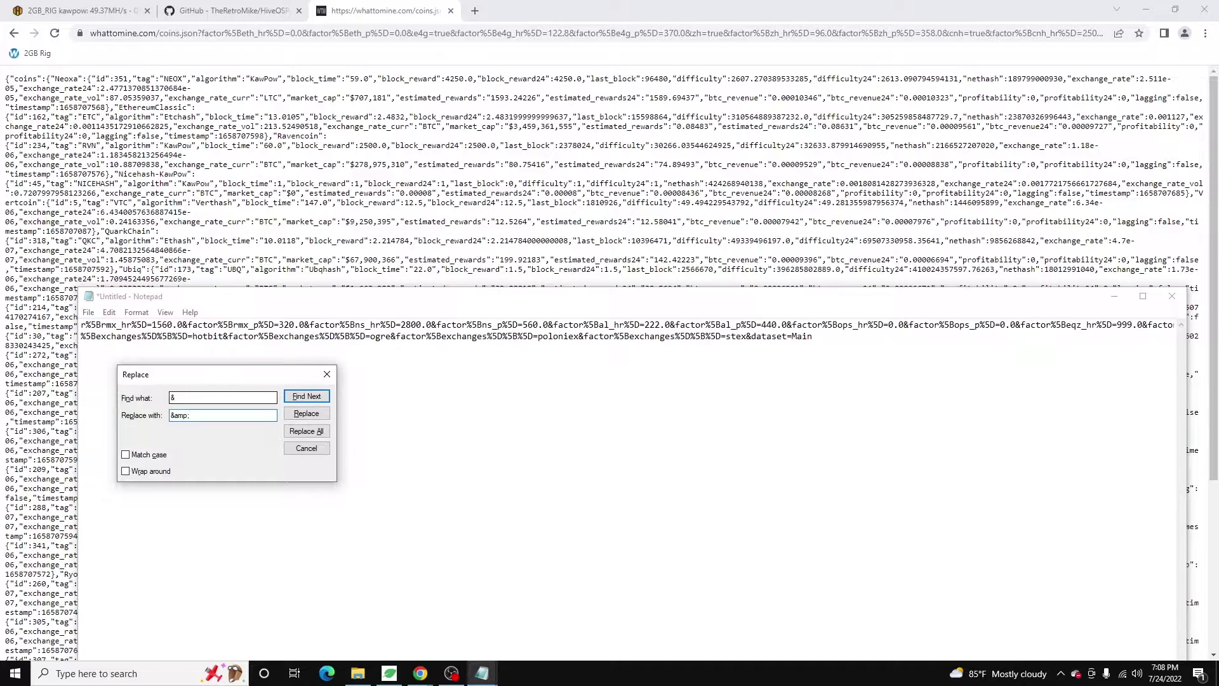
pyautogui.write('&amp;')
pyautogui.click(306, 431)
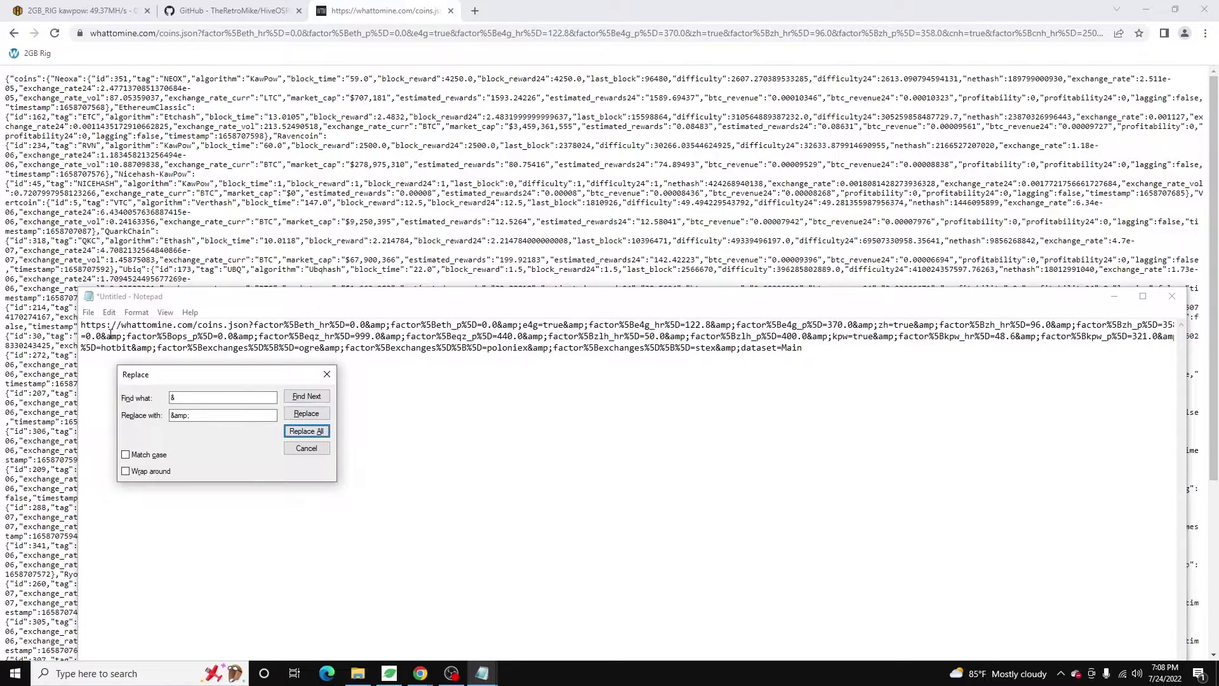
pyautogui.moveTo(366, 325); pyautogui.dragTo(392, 325)
pyautogui.click(306, 449)
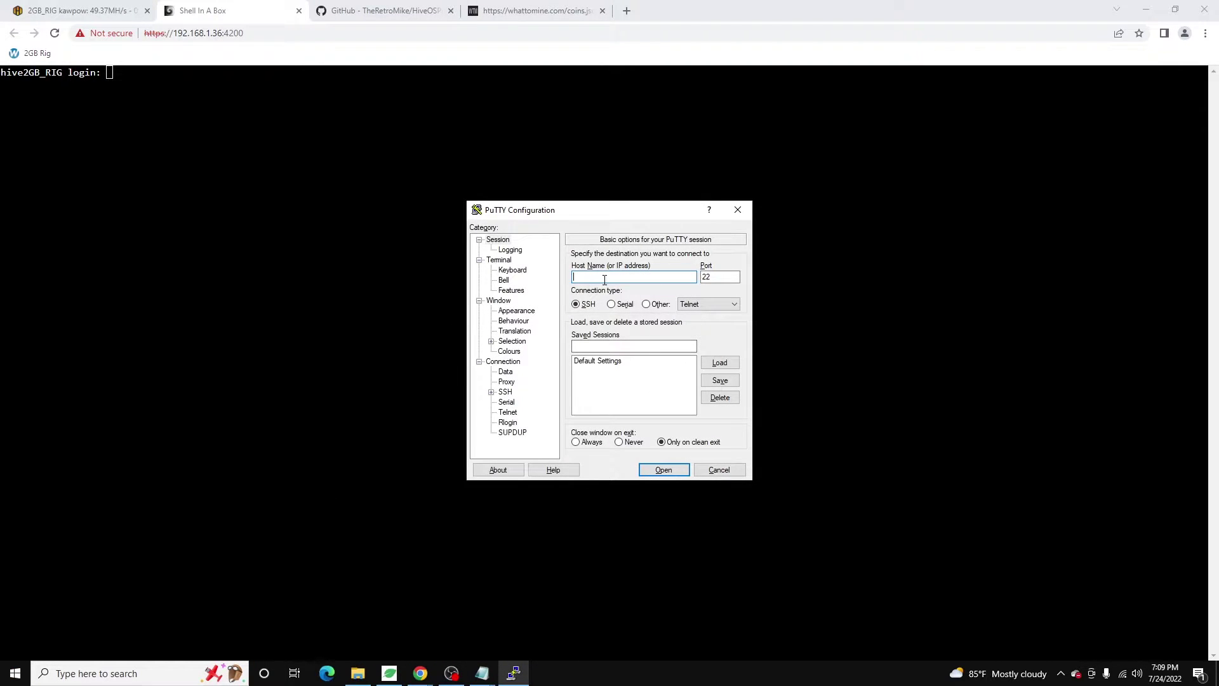
# - SSH into 192.168.1.36, accept the host key, log in, and maximize the terminal
pyautogui.write('192.168.1.36')
pyautogui.press('Return')
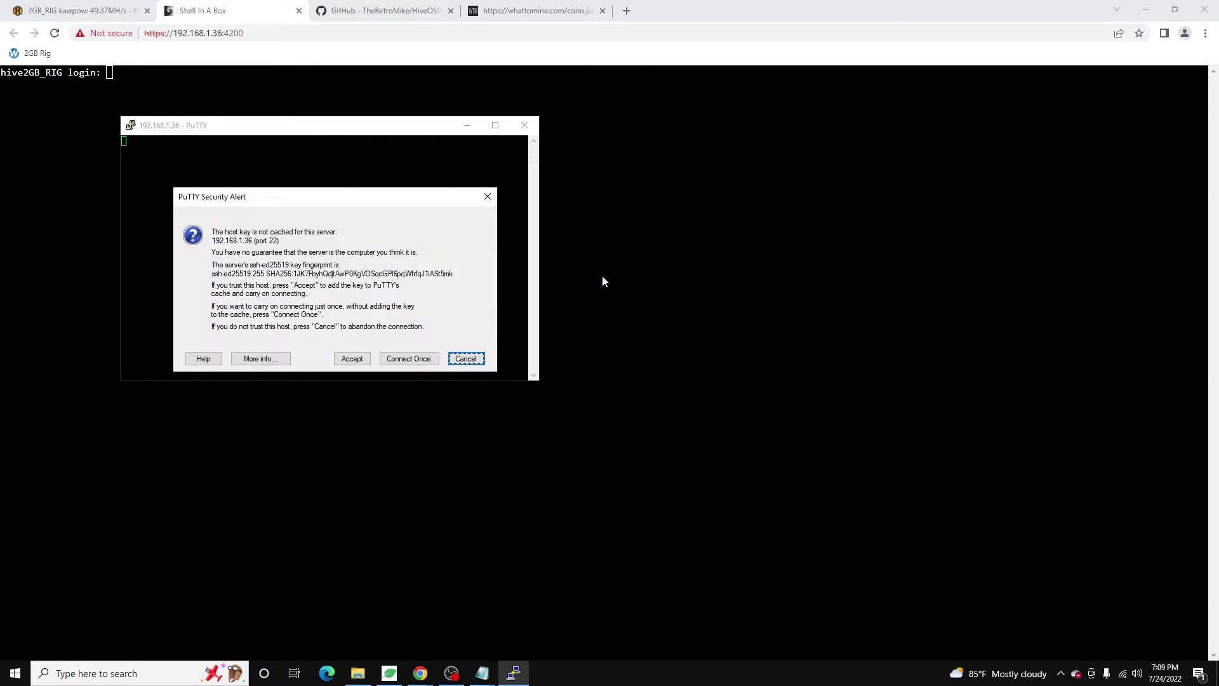
pyautogui.click(351, 358)
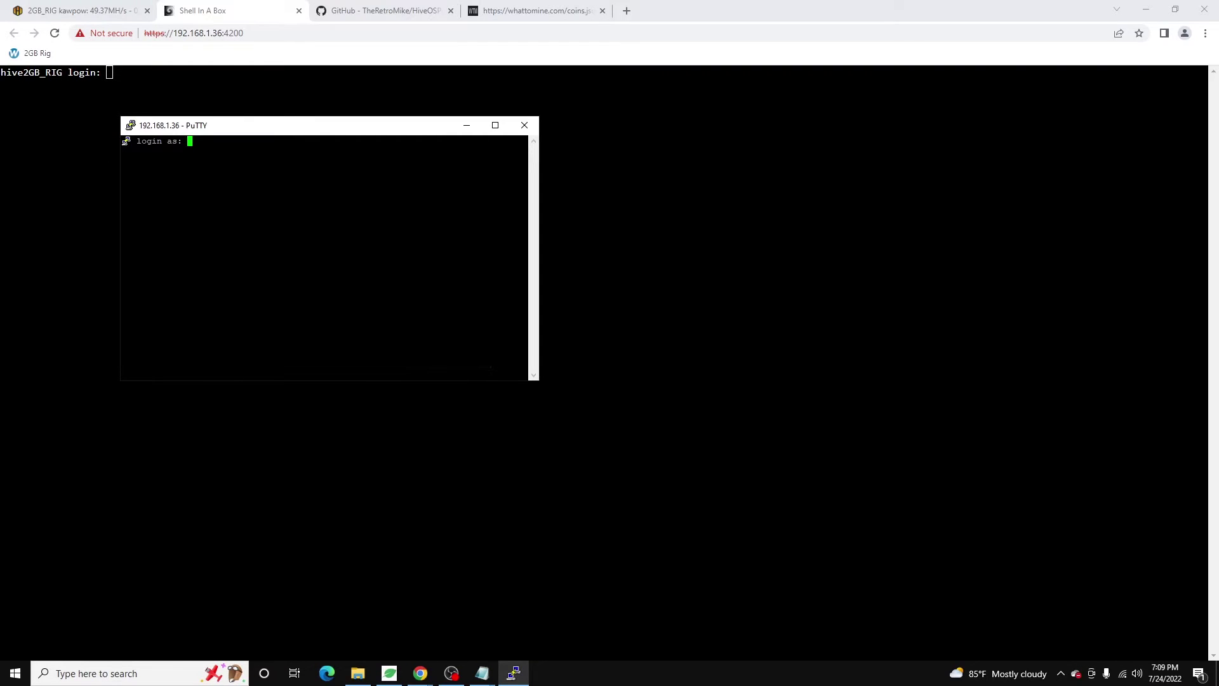
pyautogui.write('user')
pyautogui.press('Return')
pyautogui.press('Return')
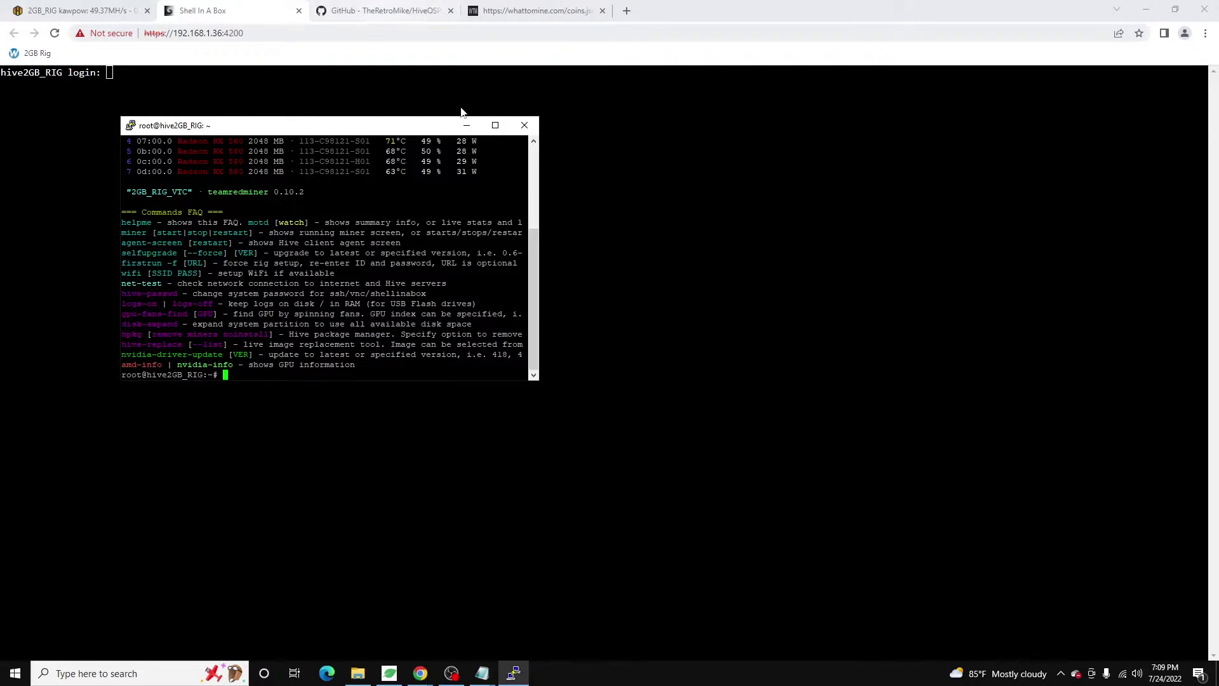
pyautogui.click(495, 125)
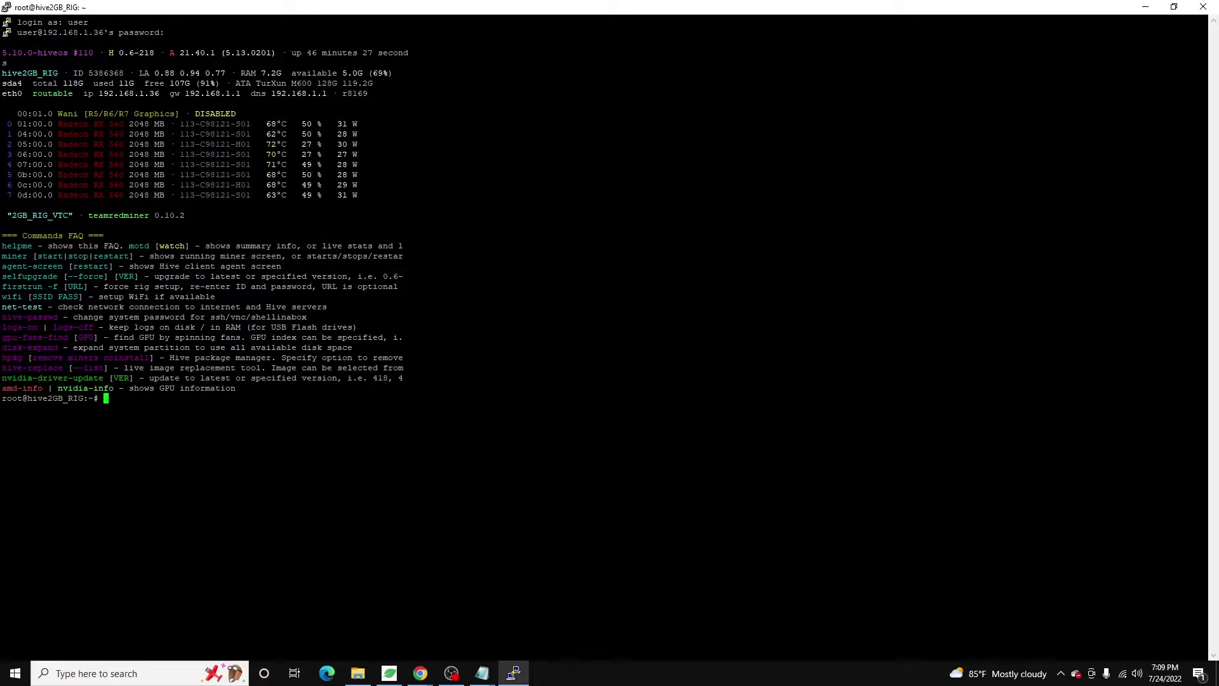
pyautogui.click(429, 680)
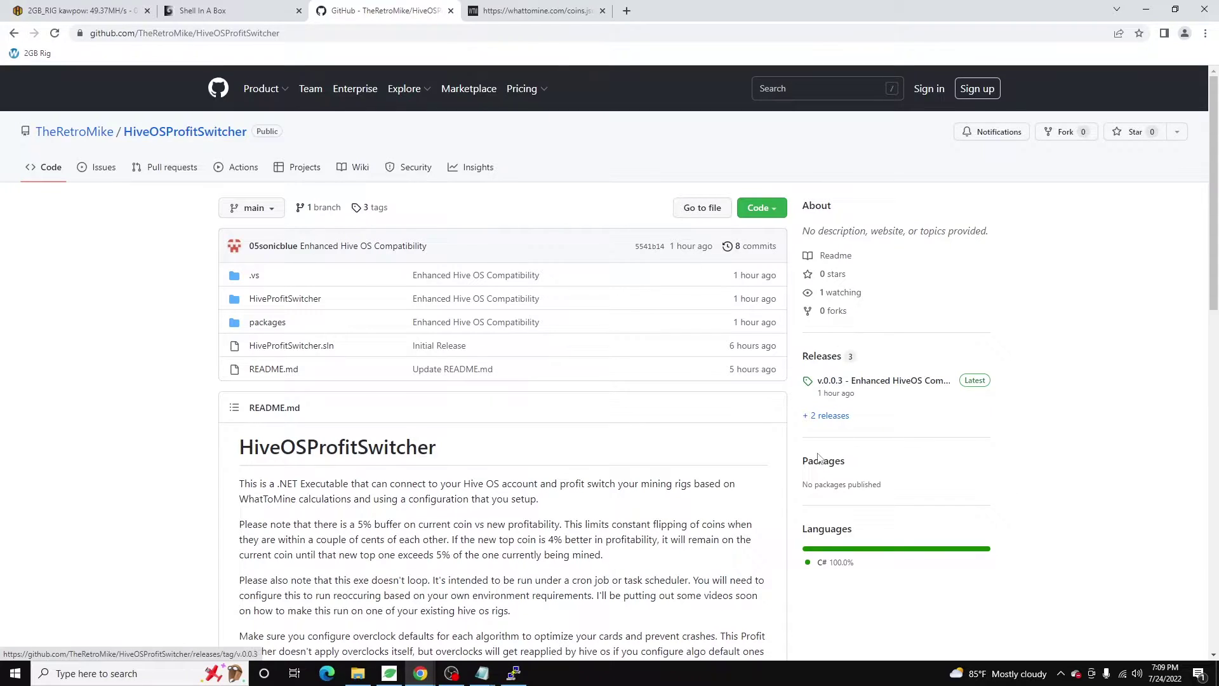
# - Copy the HiveProfitSwitcher-v.0.0.3.zip download link from the repository's releases page
pyautogui.click(825, 360)
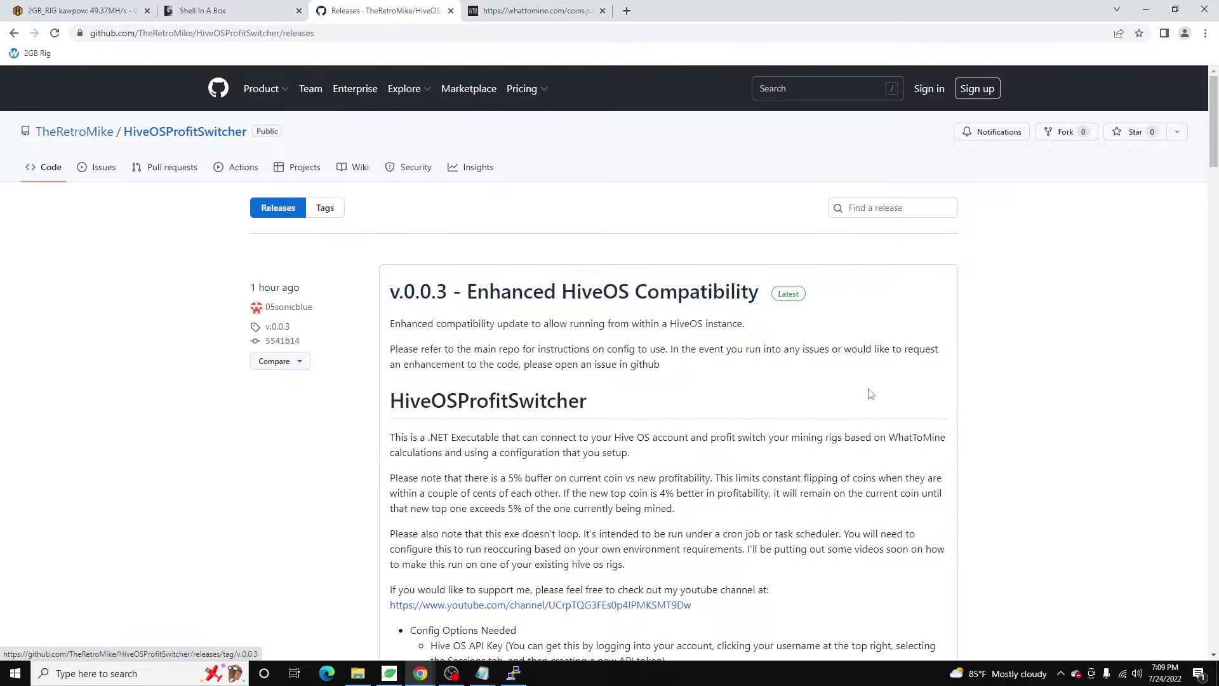
pyautogui.scroll(-1, 887, 400)
pyautogui.scroll(-15, 887, 400)
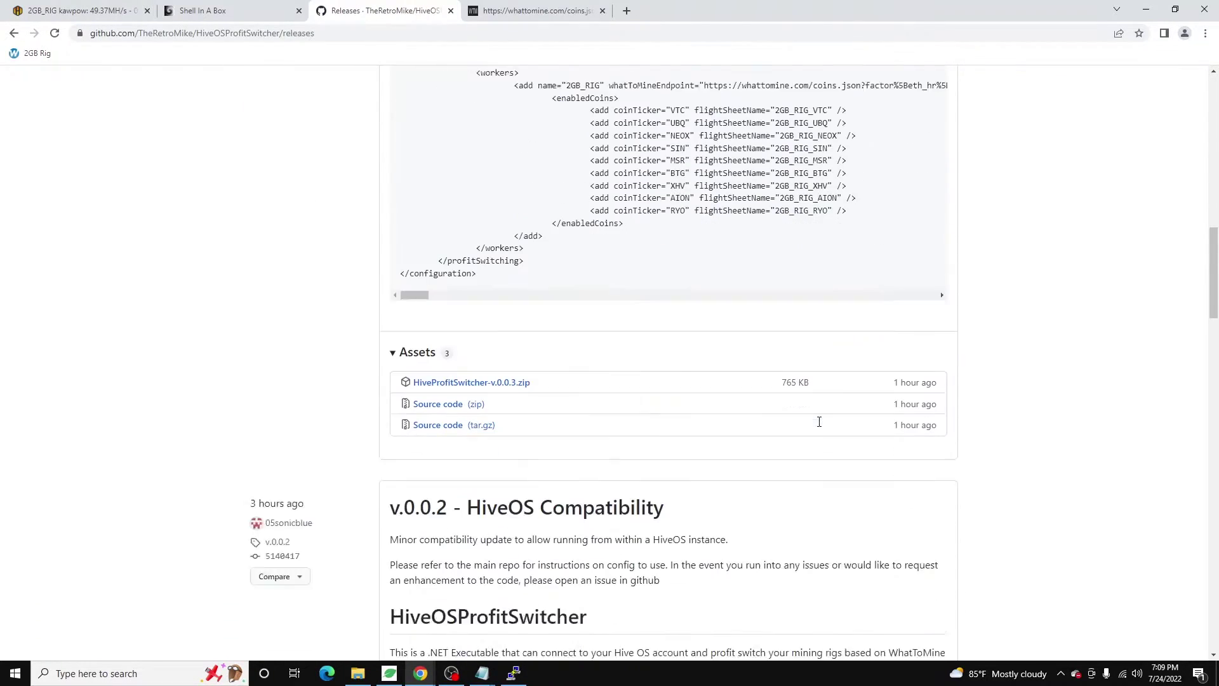
pyautogui.rightClick(470, 362)
pyautogui.click(532, 436)
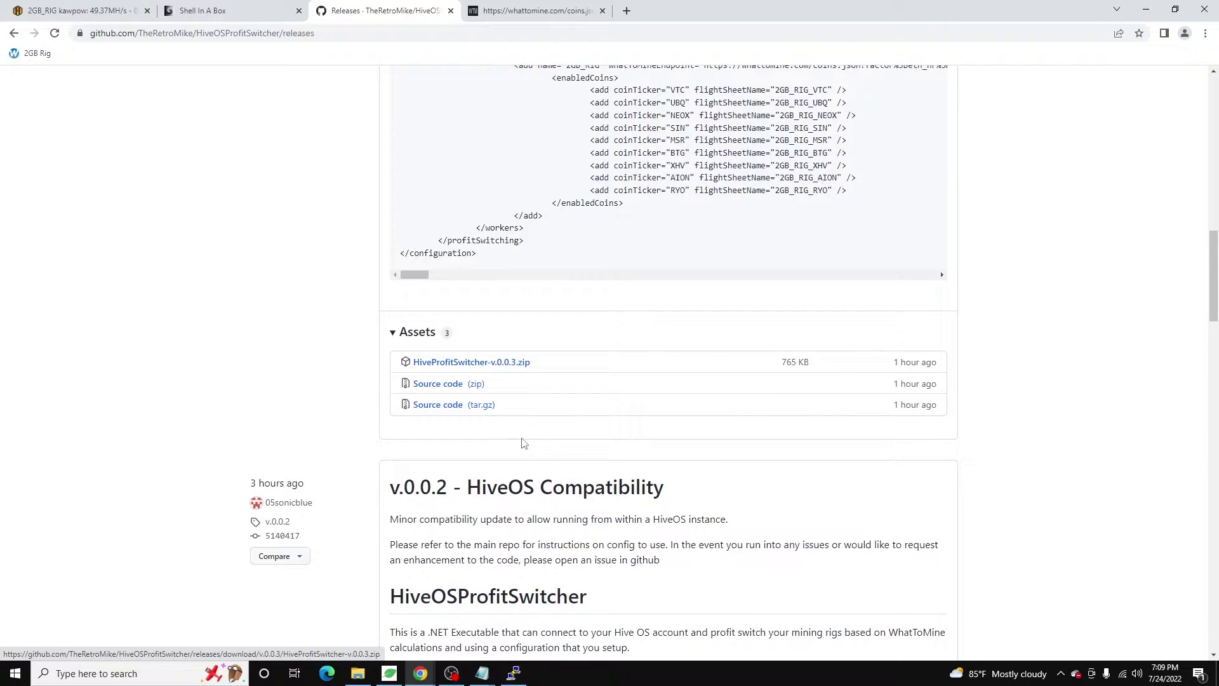
pyautogui.click(513, 675)
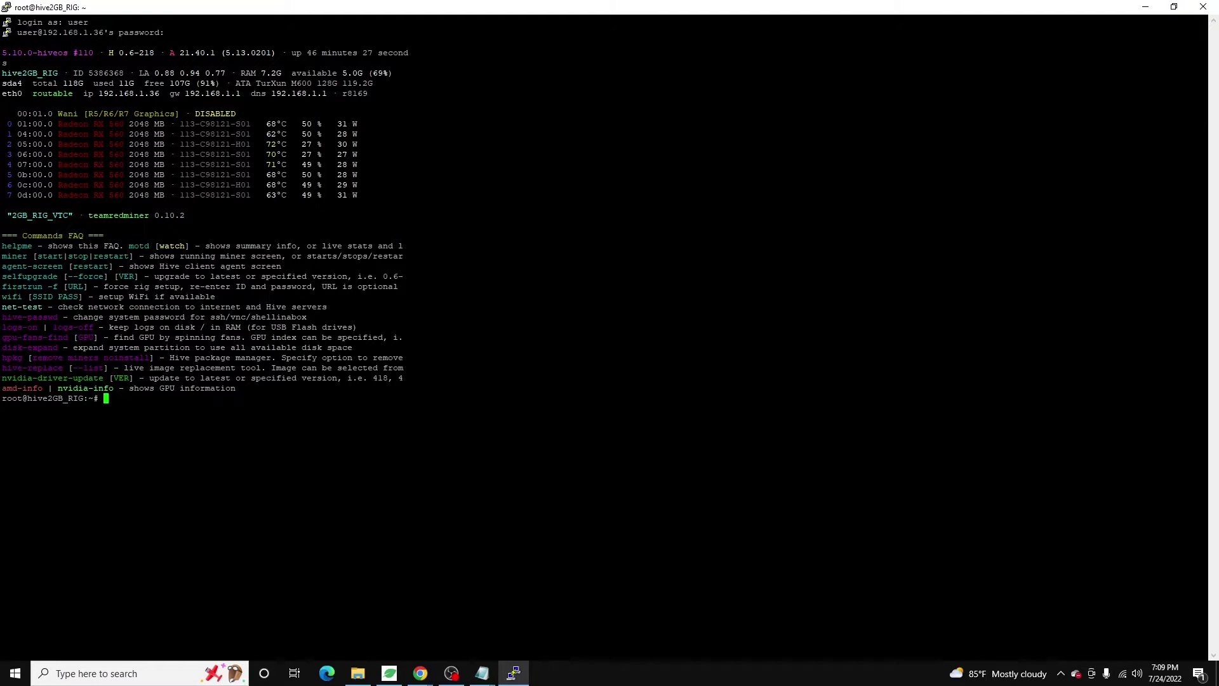
# - Run wget with the copied zip URL on the 2GB rig
pyautogui.write('wget')
pyautogui.write('https://github.com/TheRetroMike/HiveOSProfitSwitcher/releases/download/v.0.0.3/HiveProfitSwitcher-v.0.0.3.zip')
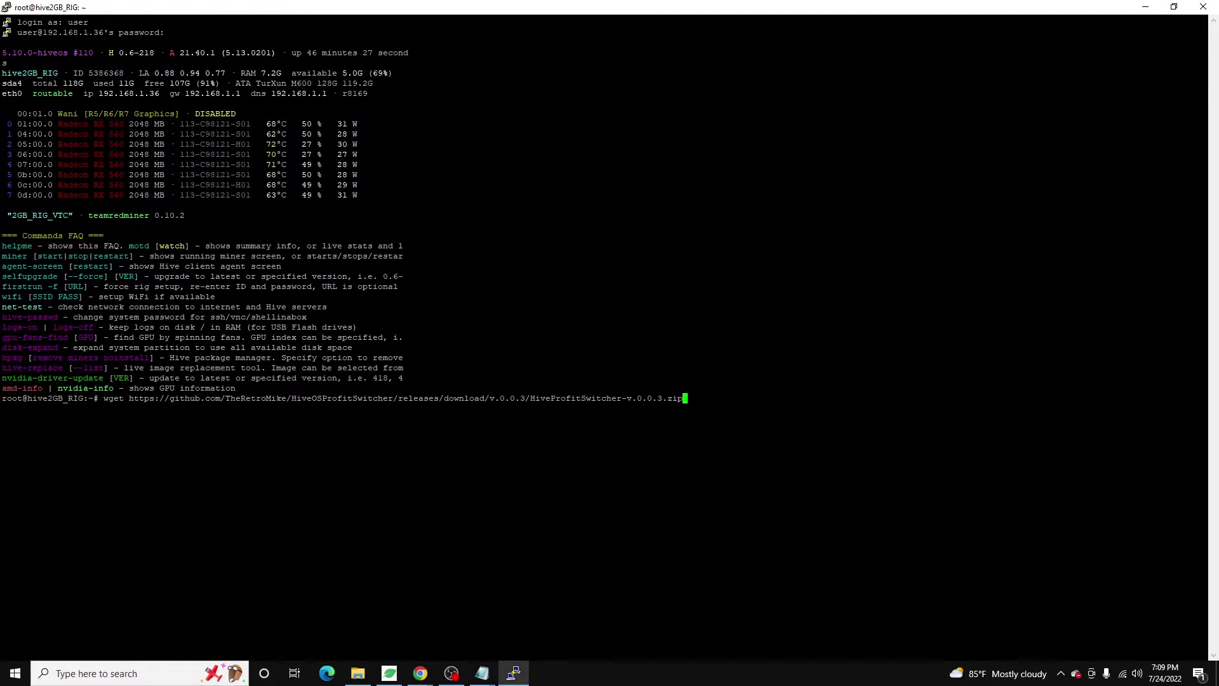
pyautogui.press('Return')
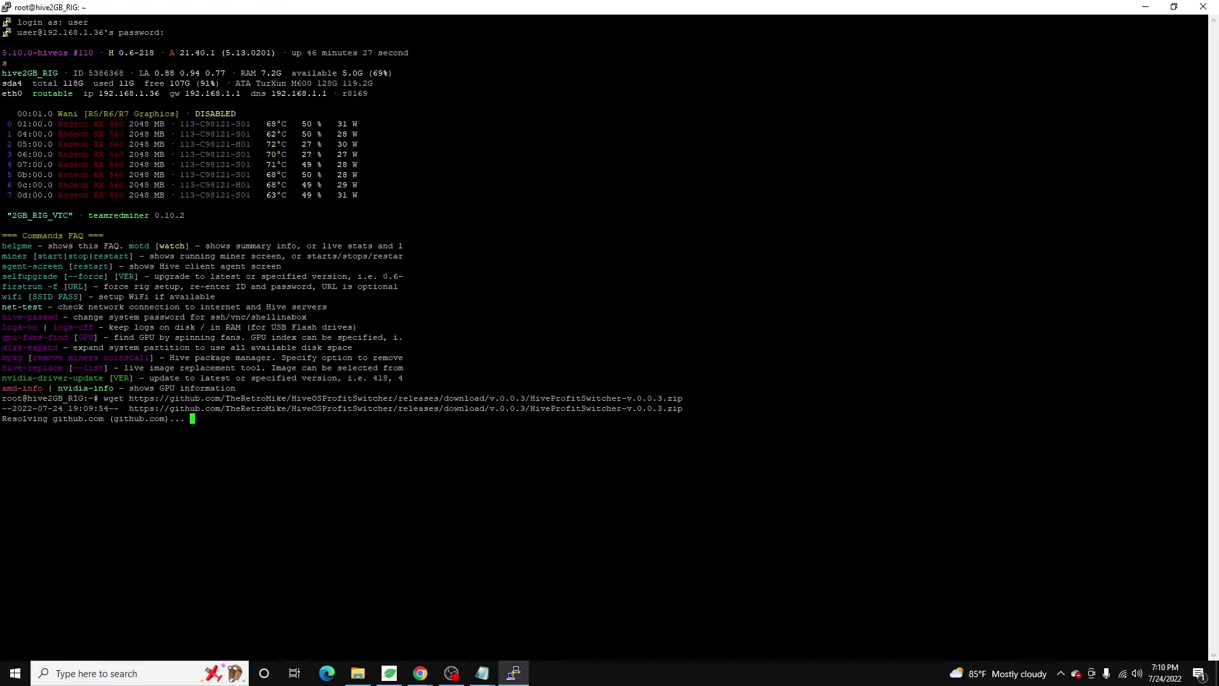
pyautogui.click(421, 673)
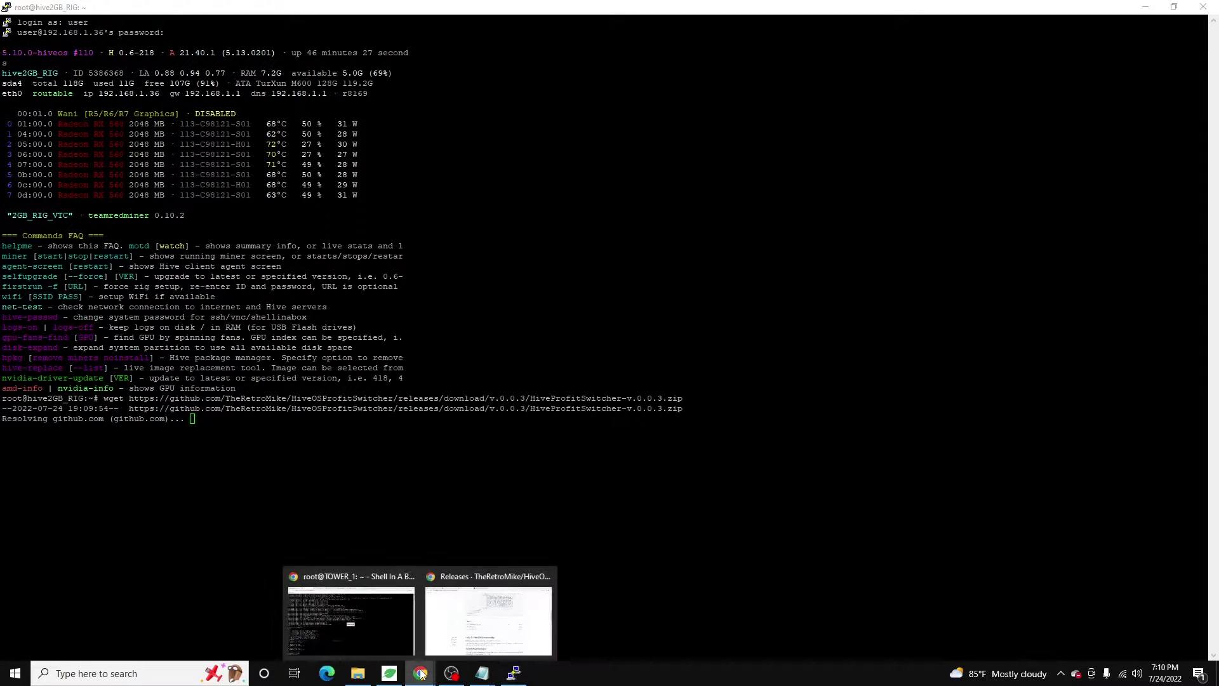
# - Check the TOWER_1 web shell in the browser, then return to the PuTTY terminal
pyautogui.click(361, 600)
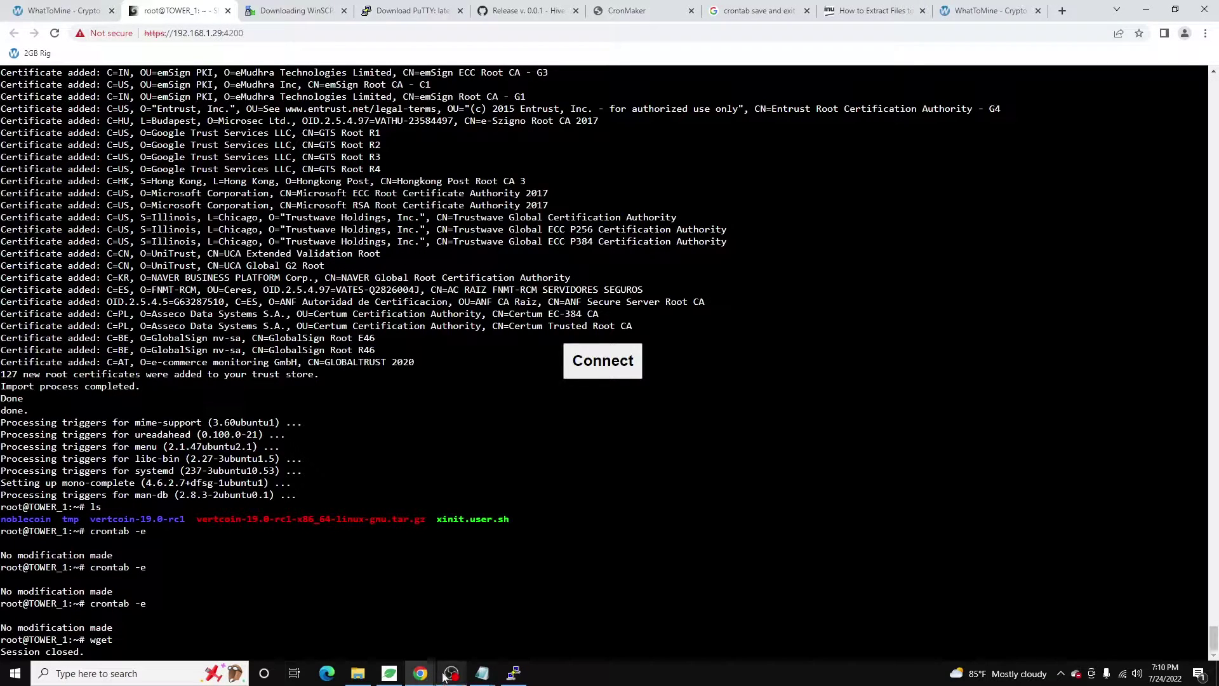
pyautogui.moveTo(442, 677)
pyautogui.click(497, 618)
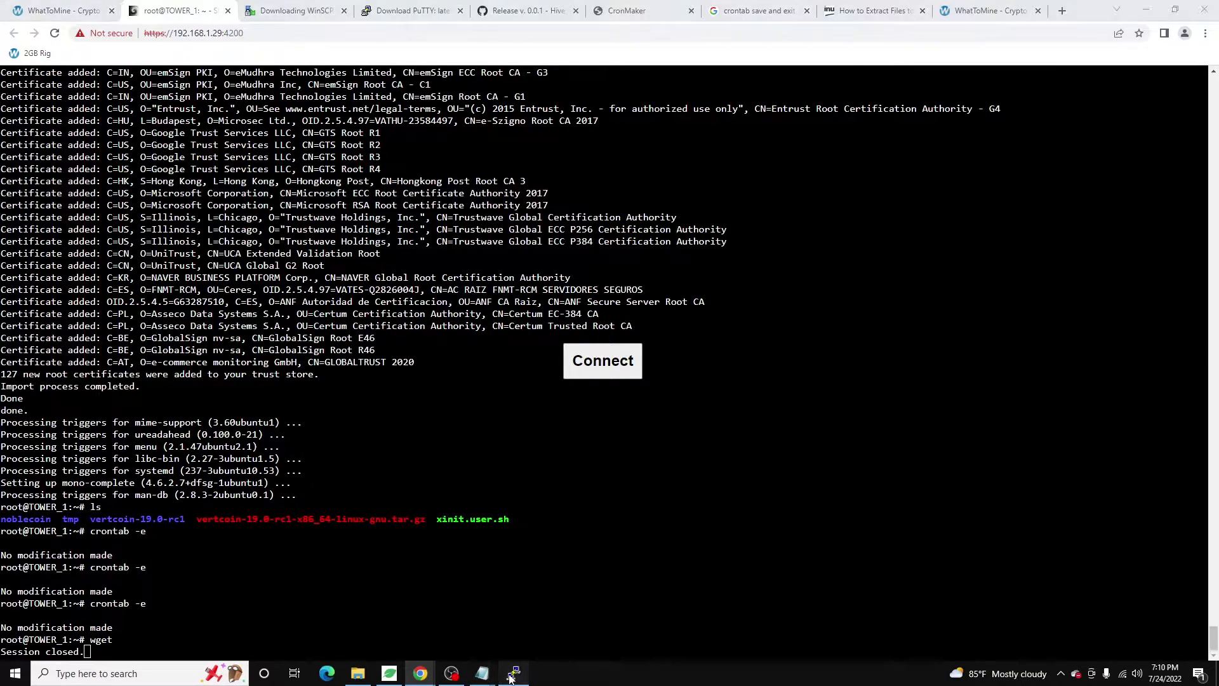
pyautogui.click(513, 675)
# - Start a new PuTTY session to 192.168.1.29, log in, and maximize the window
pyautogui.click(5, 7)
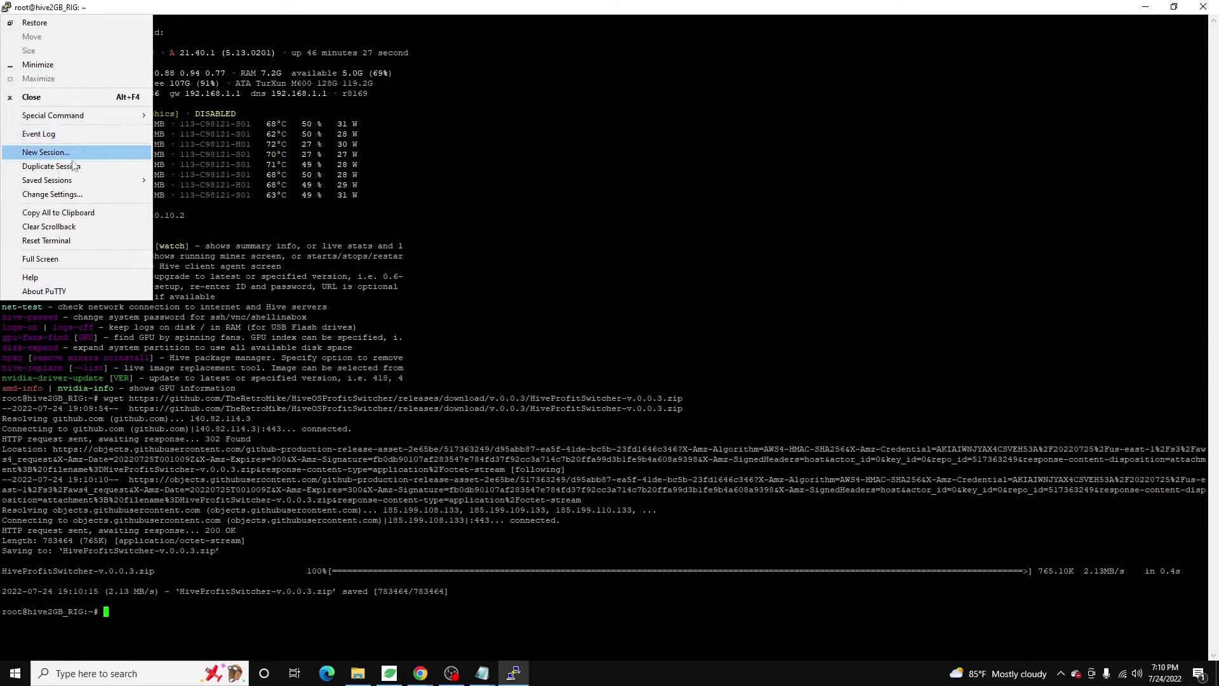
pyautogui.click(46, 153)
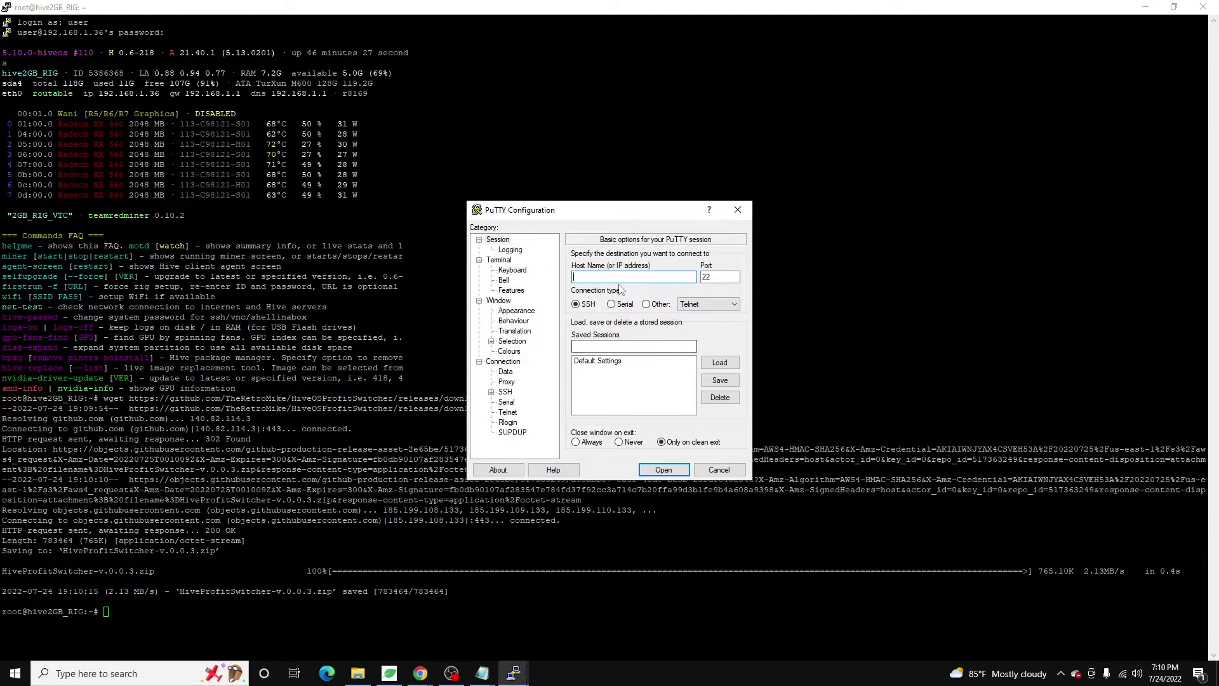
pyautogui.write('192.168.1.29')
pyautogui.press('Return')
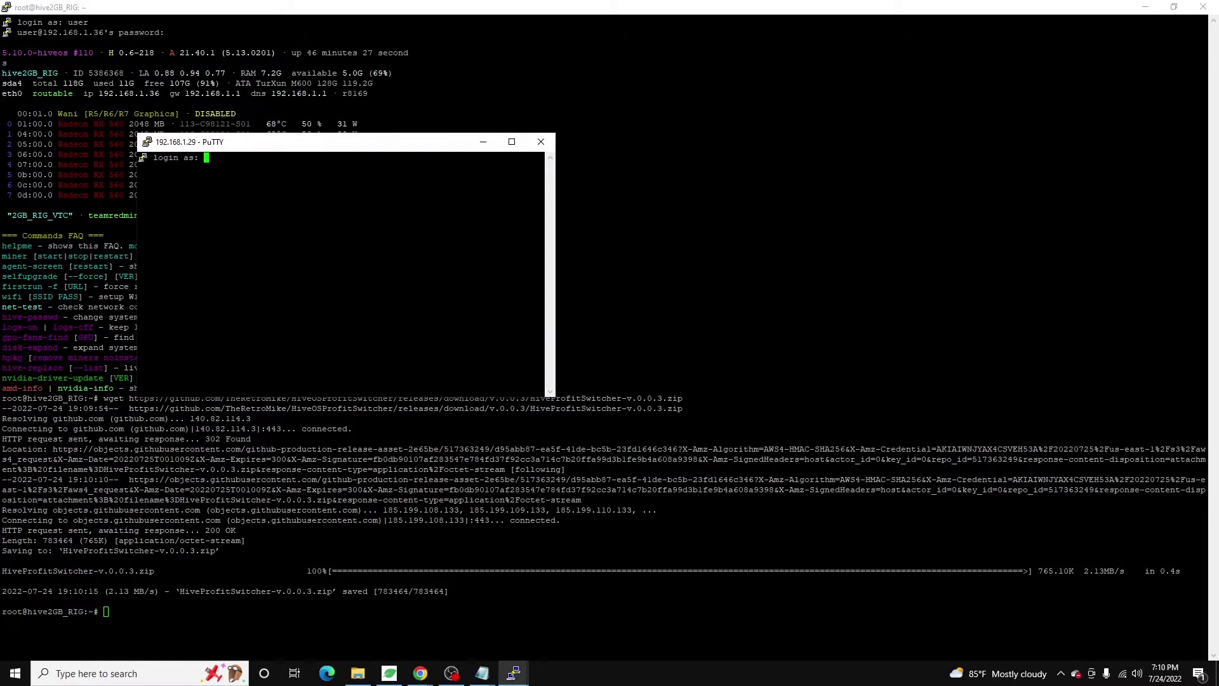
pyautogui.write('user')
pyautogui.press('Return')
pyautogui.press('Return')
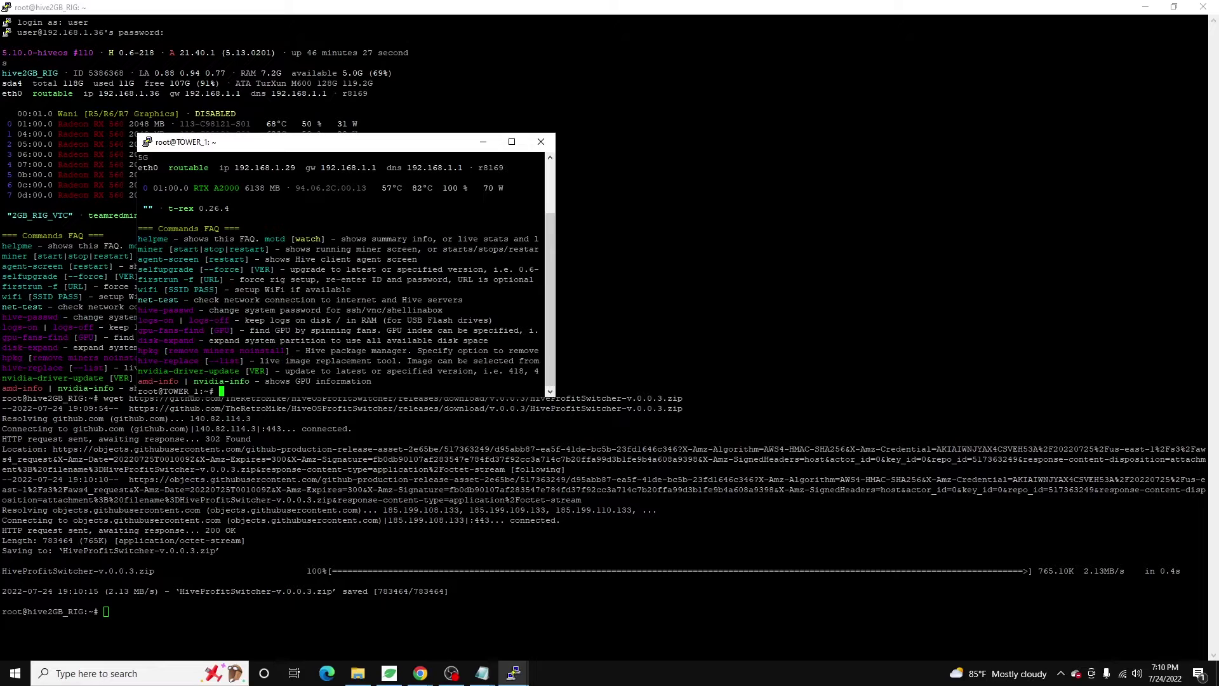
pyautogui.click(512, 142)
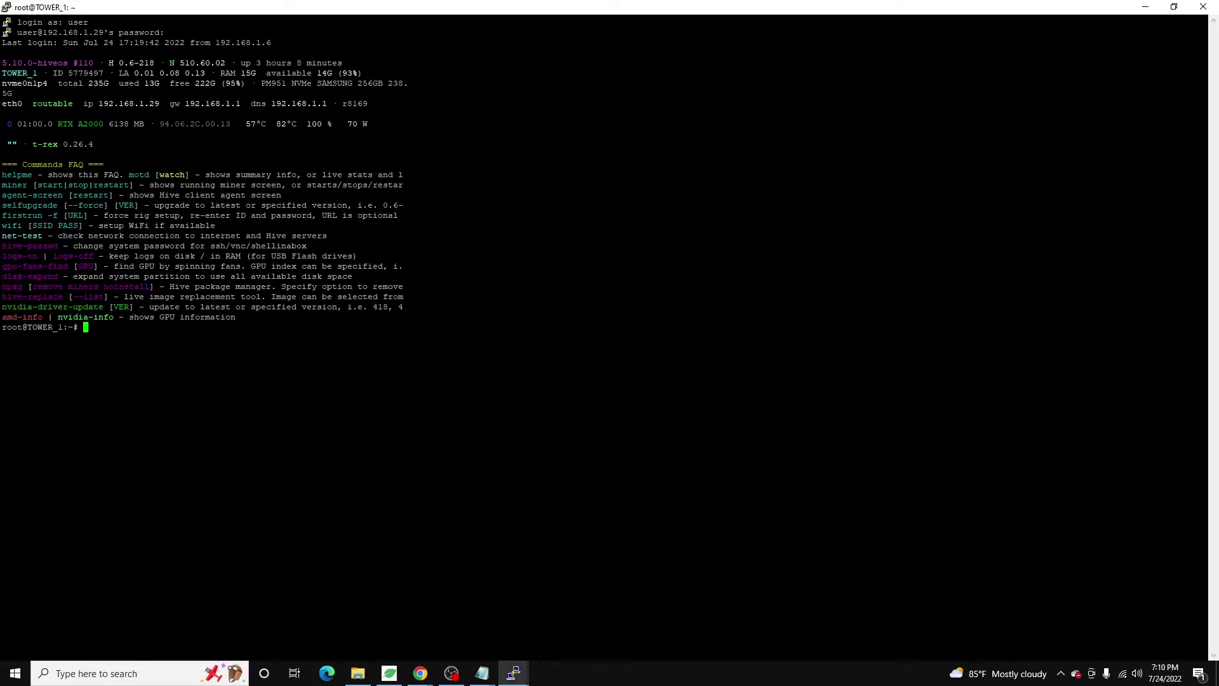
# - Download HiveProfitSwitcher-v.0.0.3.zip onto TOWER_1 with wget and confirm it with ls
pyautogui.write('ls')
pyautogui.press('Return')
pyautogui.write('wget')
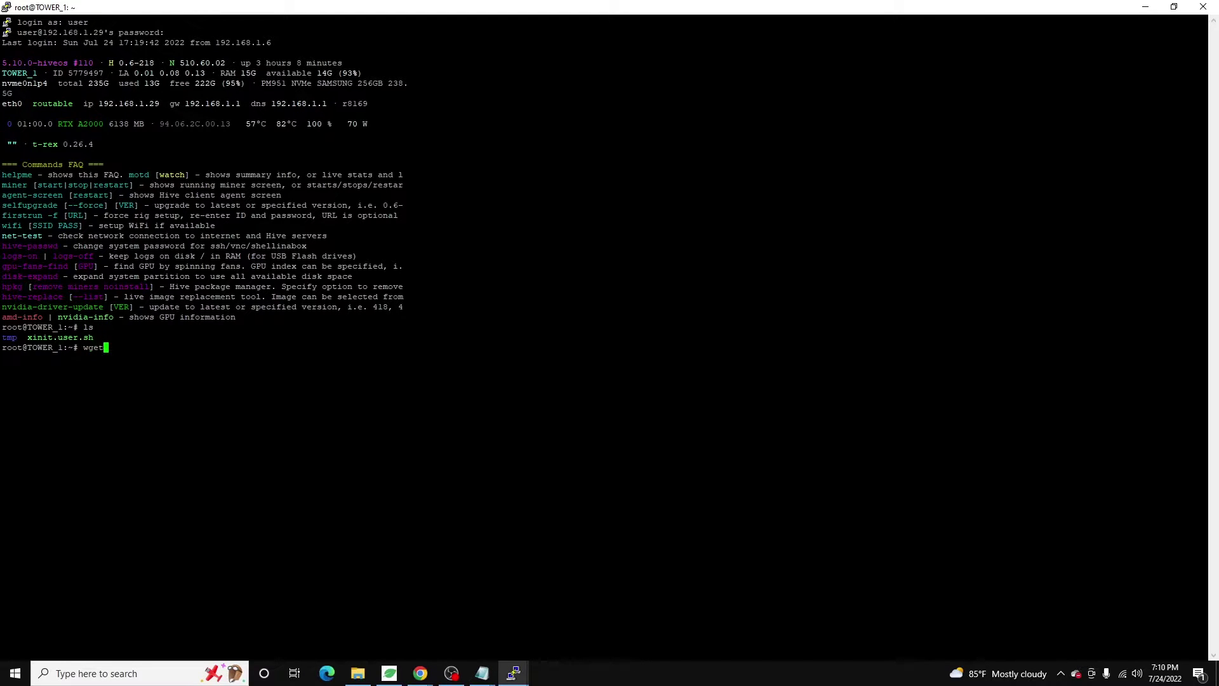
pyautogui.write('https://github.com/TheRetroMike/HiveOSProfitSwitcher/releases/download/v.0.0.3/HiveProfitSwitcher-v.0.0.3.zip')
pyautogui.press('Return')
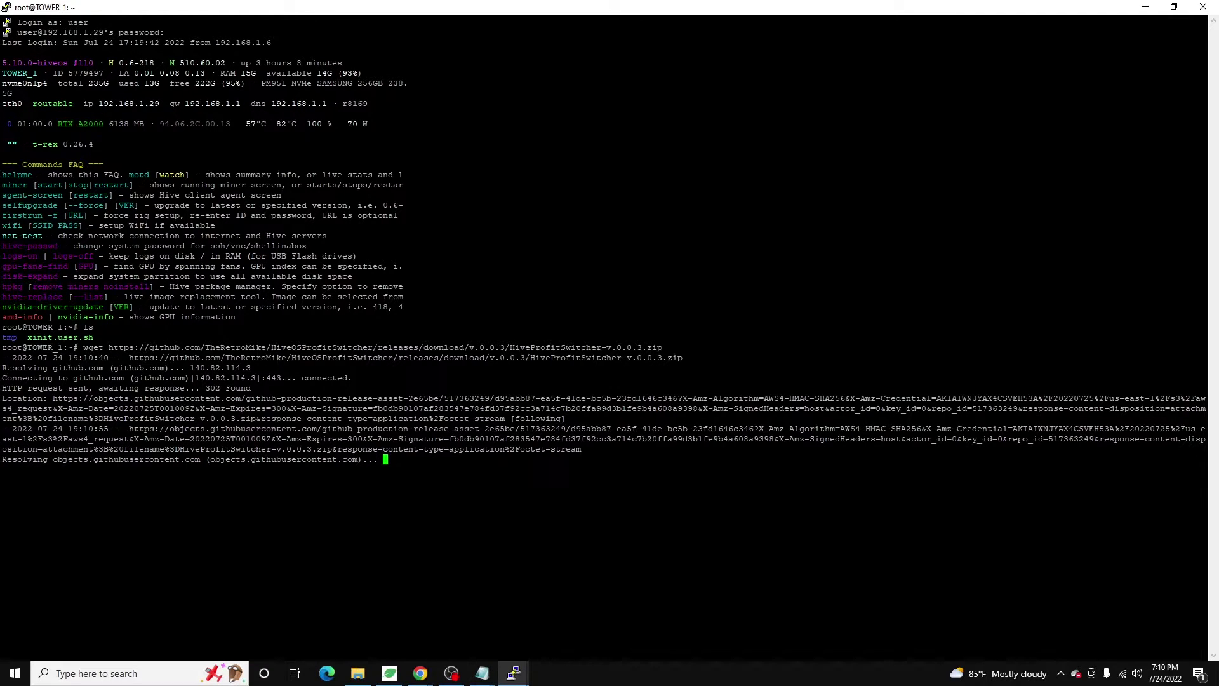
pyautogui.write('ls')
pyautogui.press('Return')
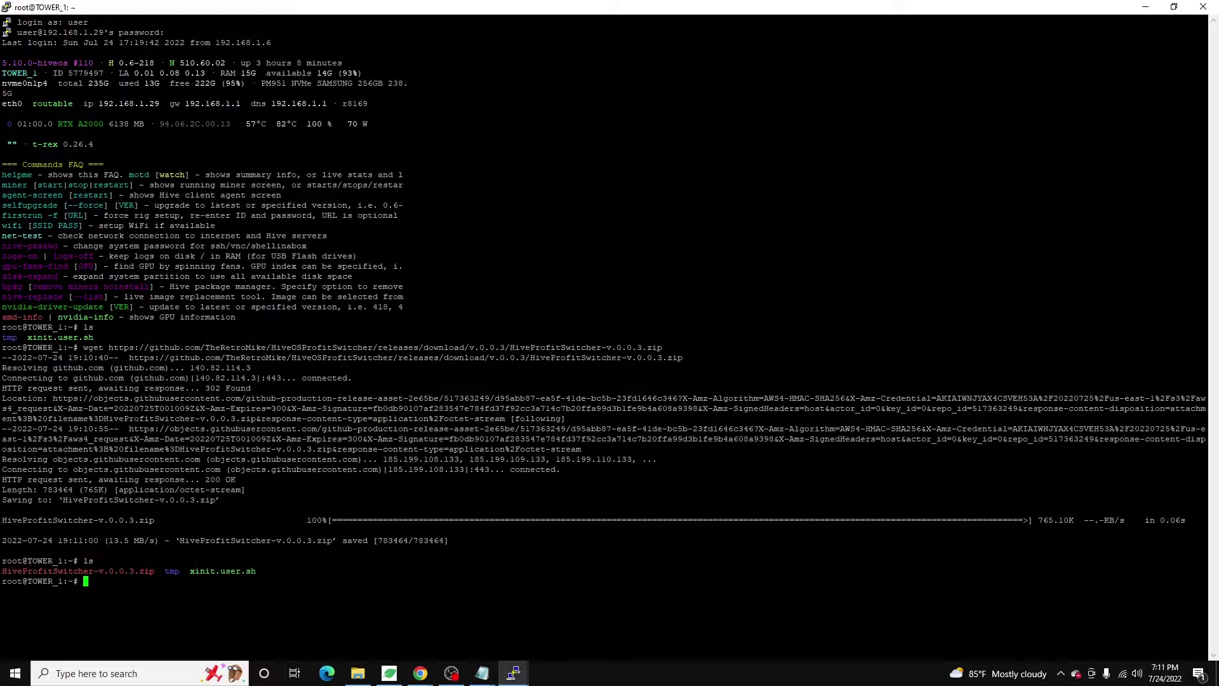
# - Extract HiveProfitSwitcher-v.0.0.3.zip with unzip -d /usr/profit-switcher
pyautogui.write('unzip H')
pyautogui.press('Tab')
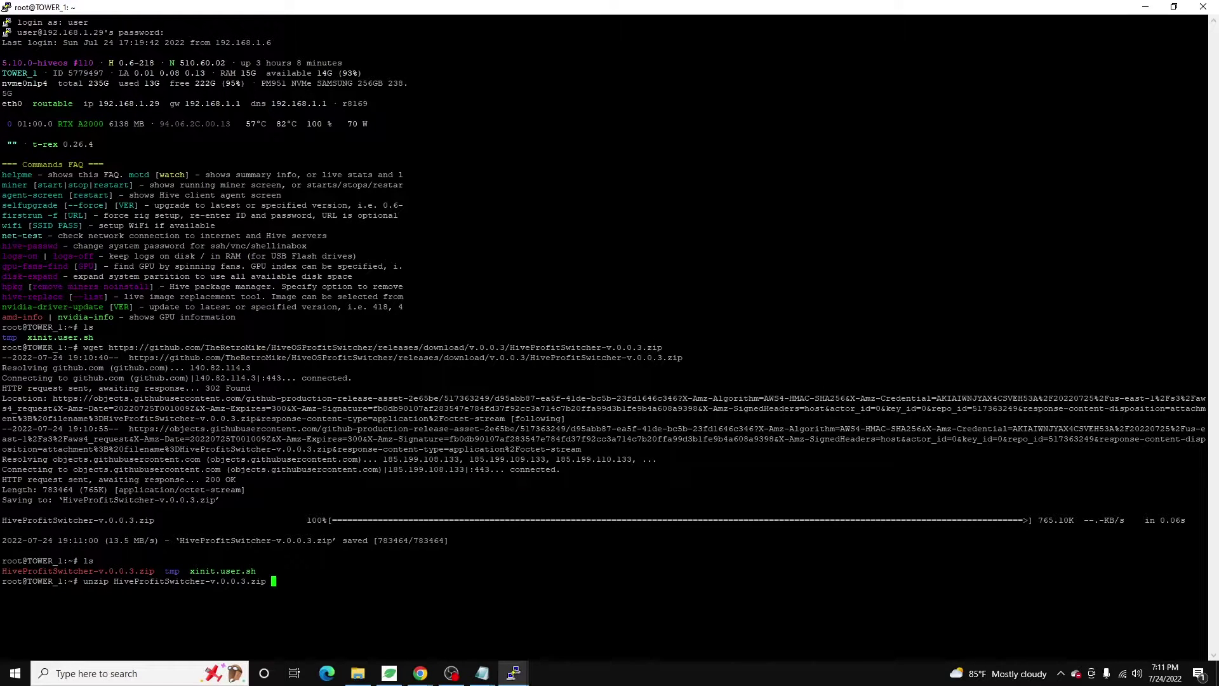
pyautogui.write('-d /usr/profit-switcher')
pyautogui.press('Return')
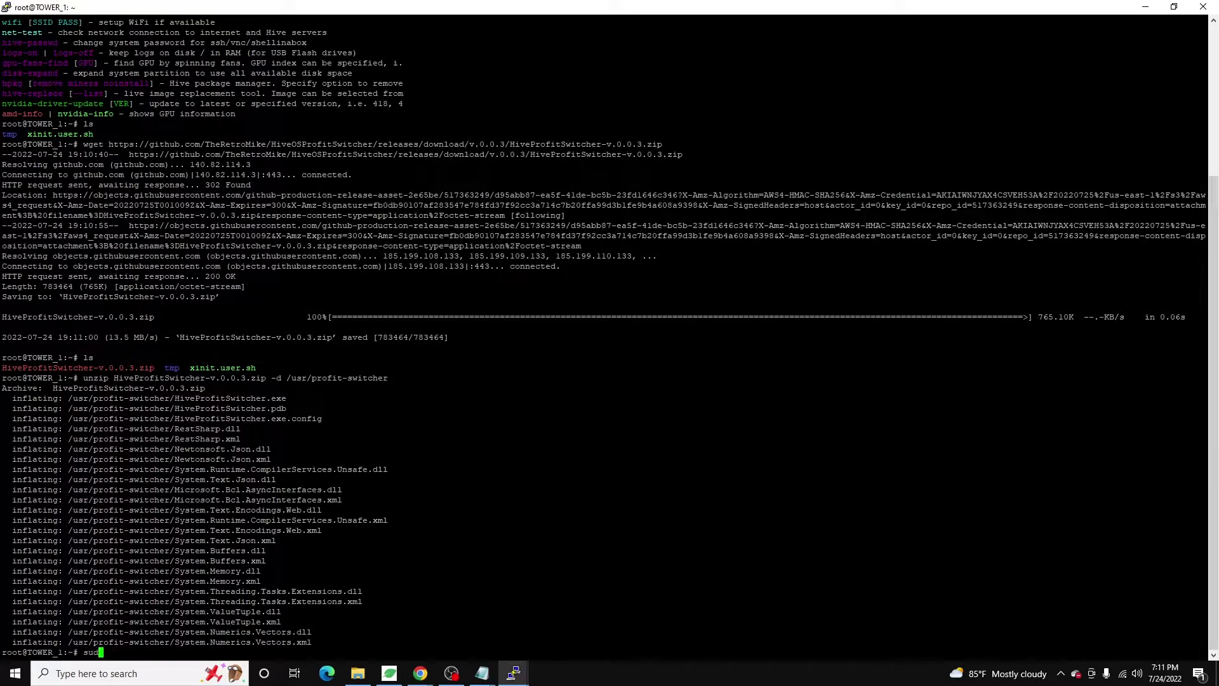
# - Install mono-complete with apt-get install, answering Y to confirm
pyautogui.write('apt-get install mono-complete')
pyautogui.press('Return')
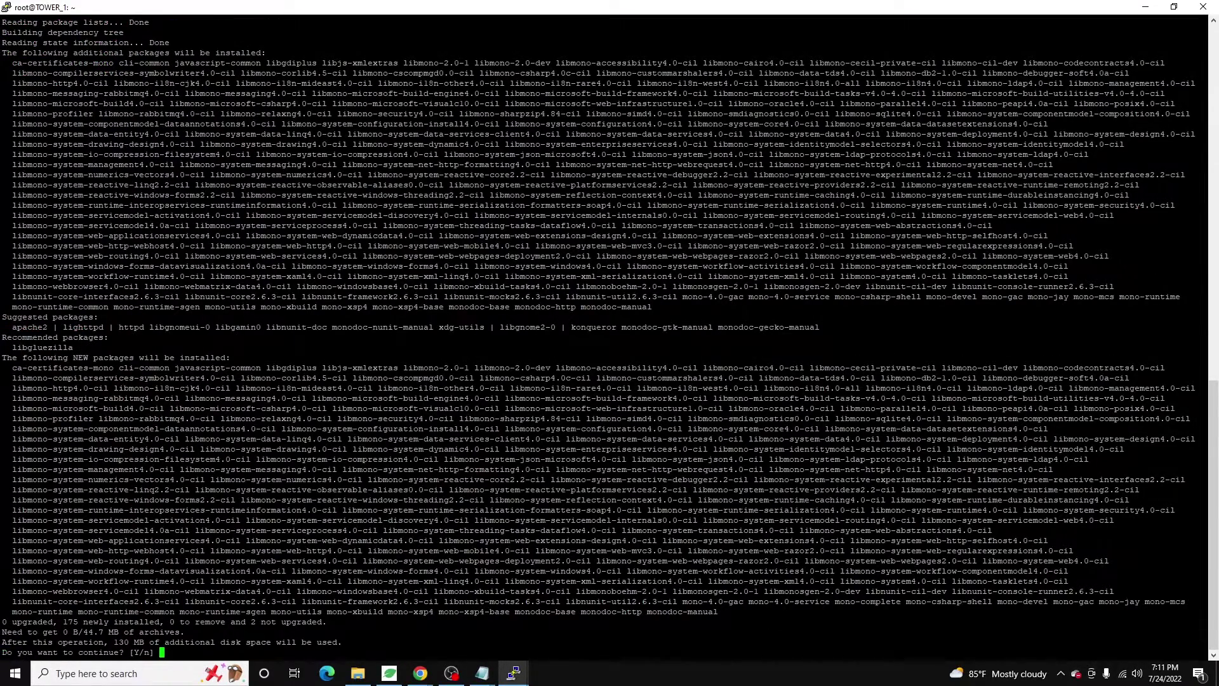
pyautogui.write('Y')
pyautogui.press('Return')
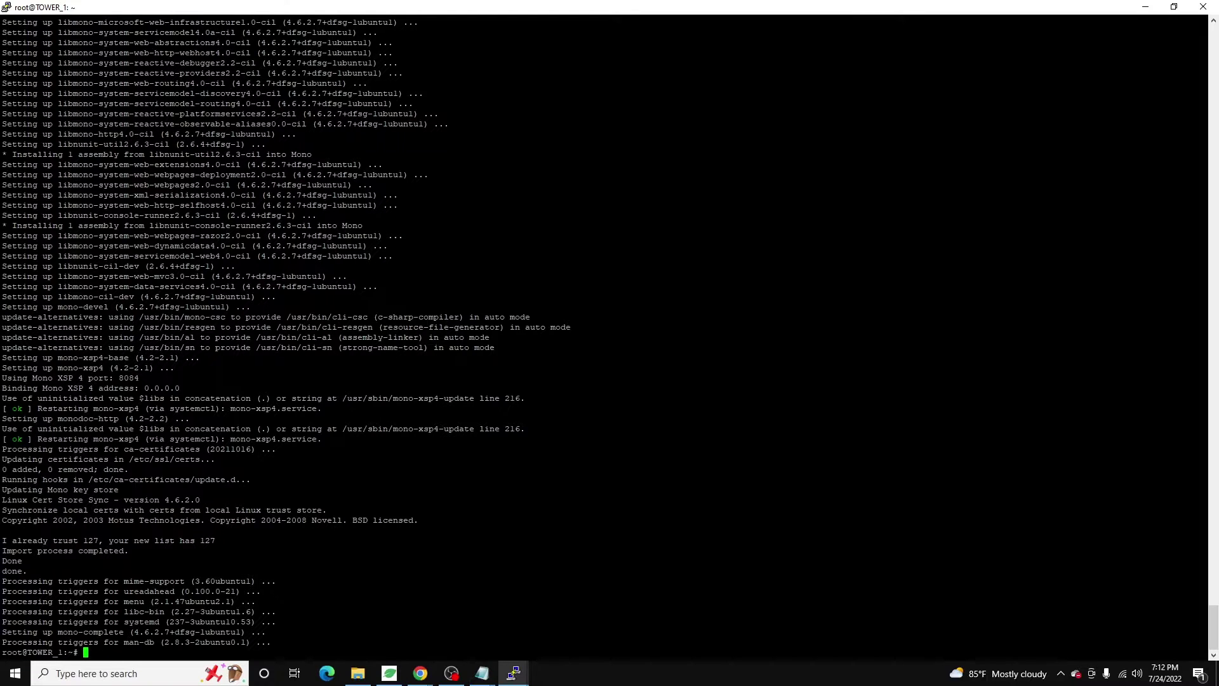
# - Verify Mono 4.6.2 with mono --version and delete the downloaded HiveProfitSwitcher-v.0.0.3.zip
pyautogui.write('ls')
pyautogui.press('Return')
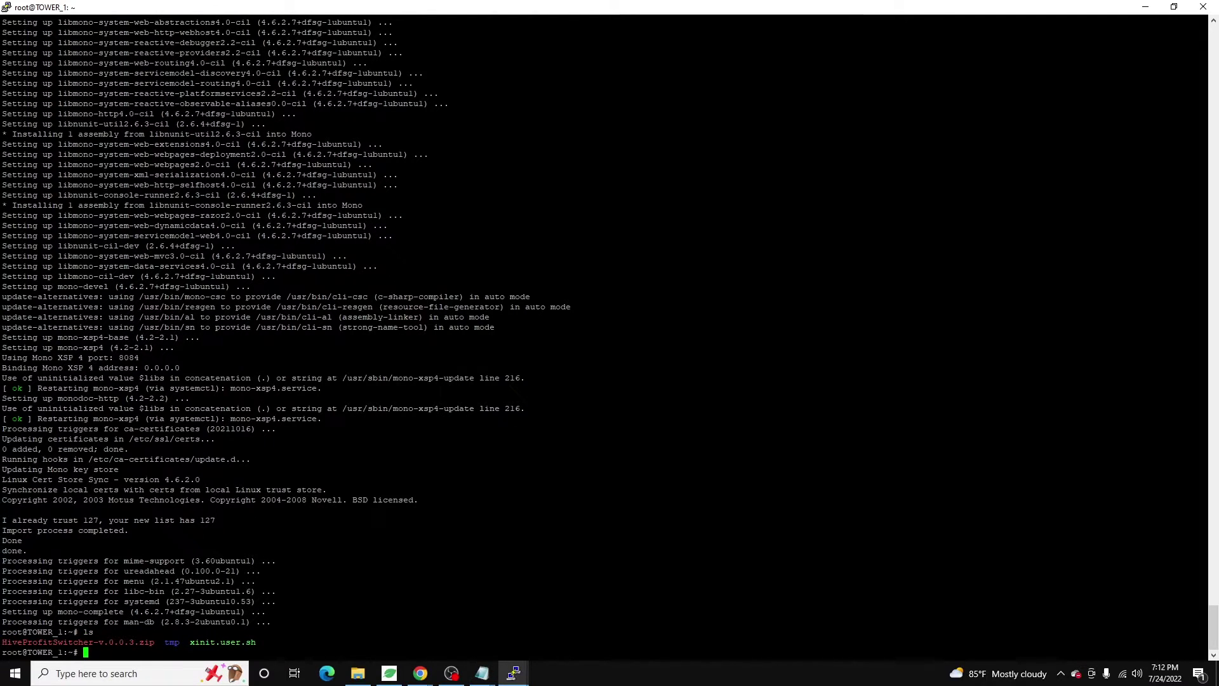
pyautogui.write('mono --version')
pyautogui.press('Return')
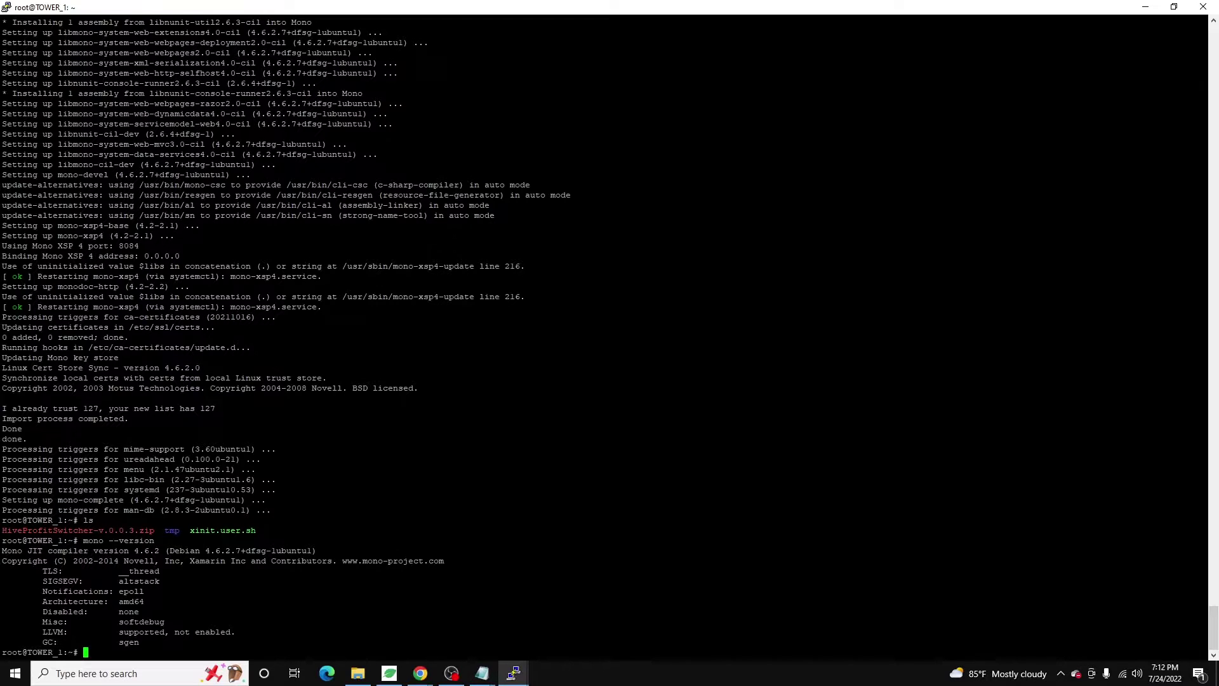
pyautogui.write('rm Hiv')
pyautogui.press('Tab')
pyautogui.press('Return')
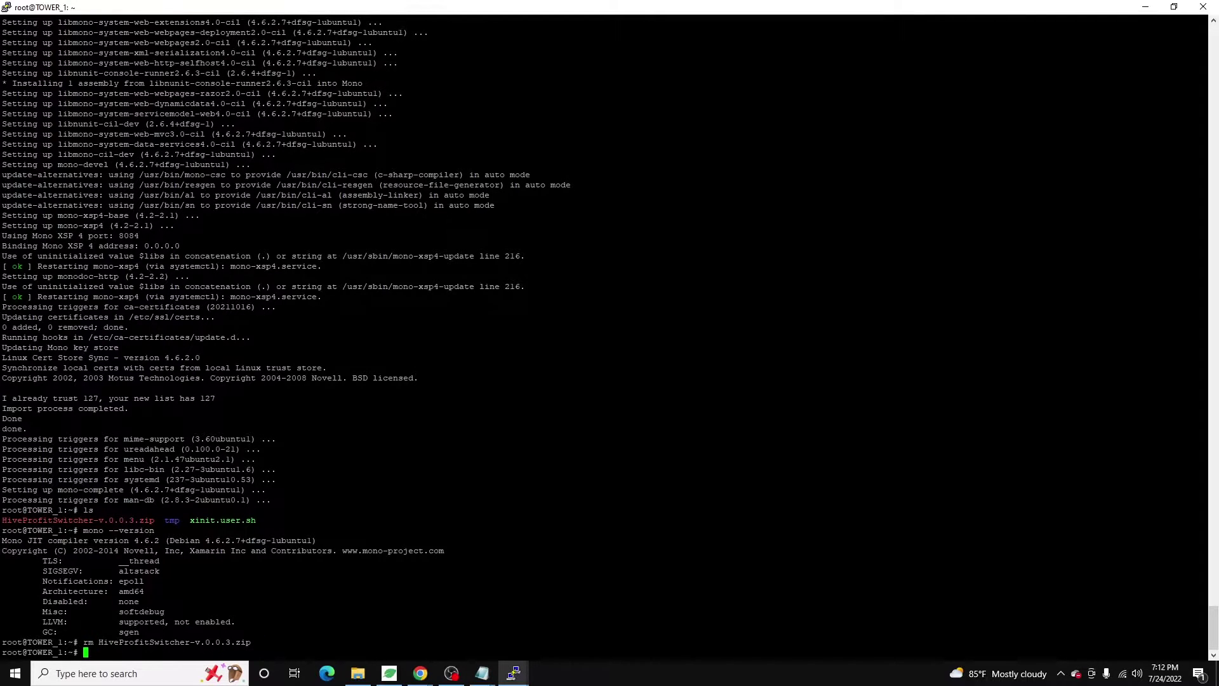
# - Change into /usr/profit-switcher and list its files
pyautogui.write('cd /usr/pro')
pyautogui.press('Tab')
pyautogui.press('Return')
pyautogui.write('ls')
pyautogui.press('Return')
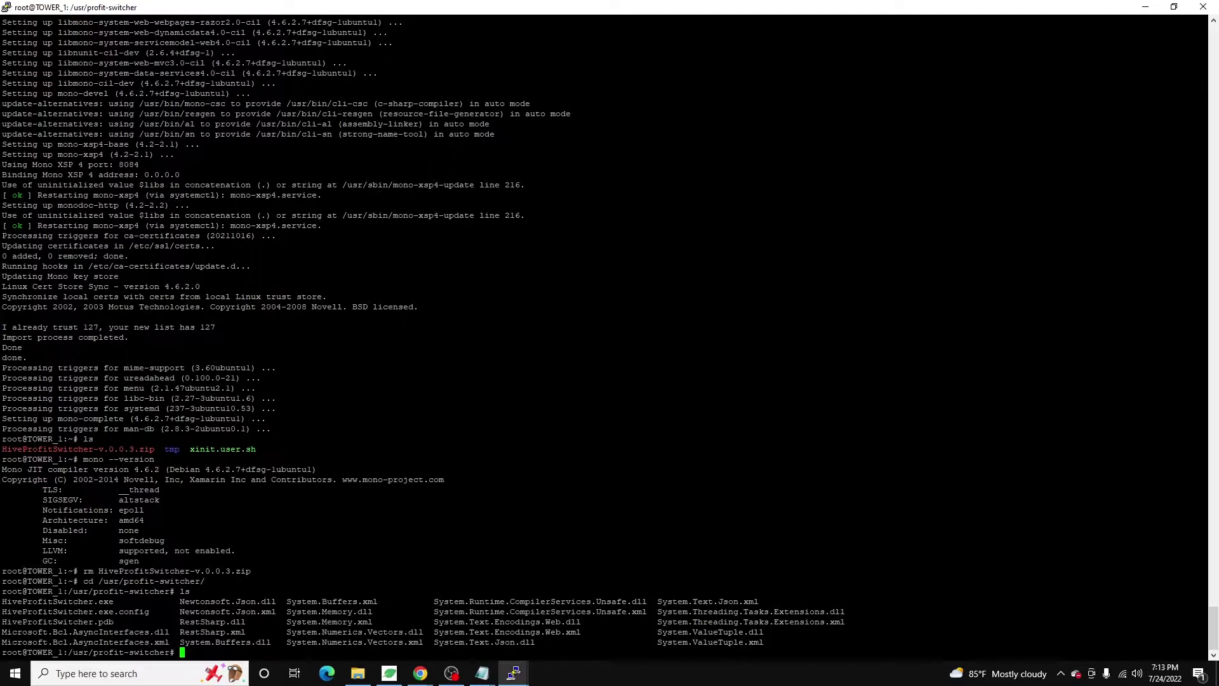
pyautogui.write('nano Hiv')
pyautogui.press('Tab')
pyautogui.write('exe.config')
pyautogui.press('Return')
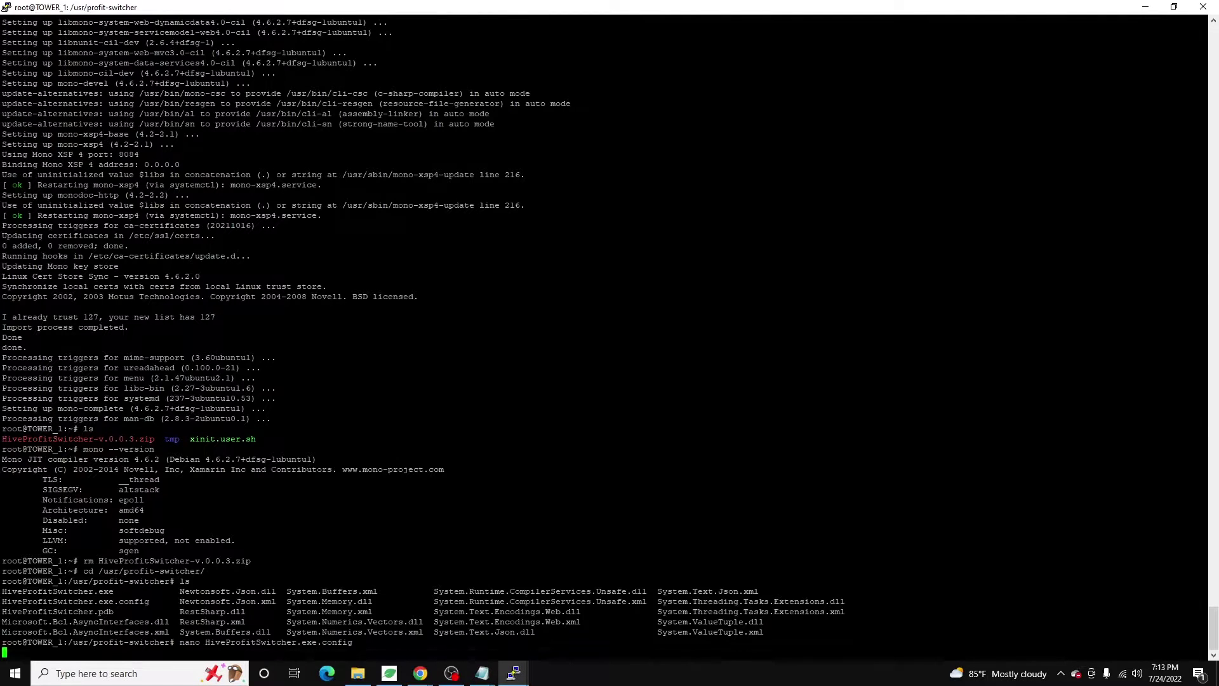
pyautogui.press('Down')
pyautogui.press('Down')
pyautogui.press('Down')
pyautogui.press('Down')
pyautogui.press('Down')
pyautogui.press('Down')
pyautogui.press('Down')
pyautogui.press('Down')
pyautogui.press('Down')
pyautogui.press('Down')
pyautogui.press('Down')
pyautogui.press('Down')
pyautogui.press('Down')
pyautogui.press('Down')
pyautogui.press('Down')
pyautogui.press('Down')
pyautogui.press('Down')
pyautogui.press('Down')
pyautogui.press('Down')
pyautogui.press('Down')
pyautogui.press('Down')
pyautogui.press('Down')
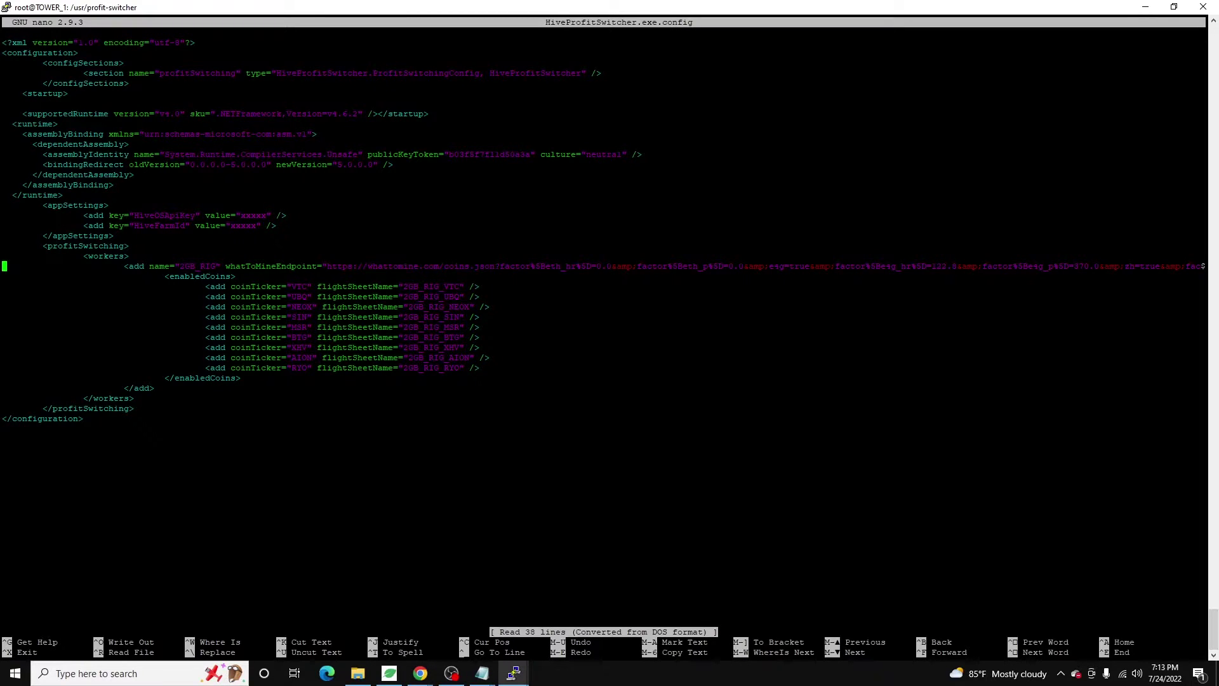
pyautogui.press('Right')
pyautogui.press('Right')
pyautogui.press('Right')
pyautogui.press('Right')
pyautogui.press('Right')
pyautogui.press('Right')
pyautogui.press('Right')
pyautogui.press('Right')
pyautogui.press('Right')
pyautogui.press('Right')
pyautogui.press('Right')
pyautogui.press('Right')
pyautogui.press('Right')
pyautogui.press('Right')
pyautogui.press('Right')
pyautogui.press('Right')
pyautogui.press('Right')
pyautogui.press('Right')
pyautogui.press('Right')
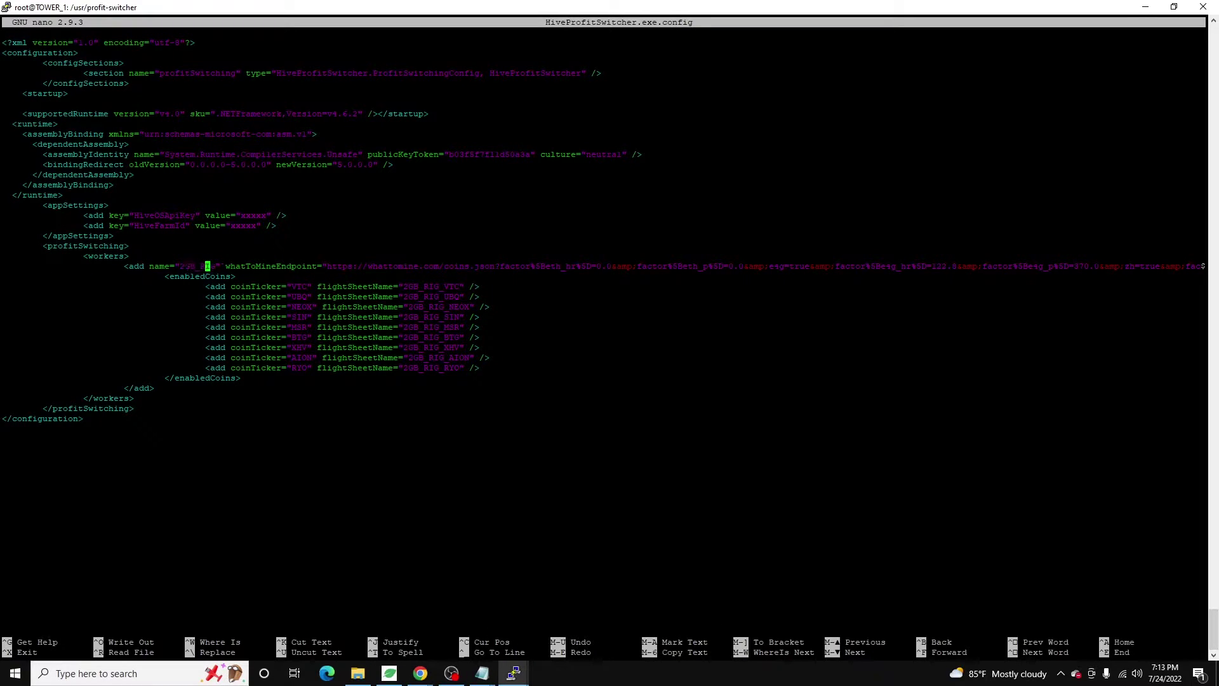
pyautogui.press('Down')
pyautogui.press('Down')
pyautogui.press('Down')
pyautogui.press('Down')
pyautogui.press('Down')
pyautogui.press('Down')
pyautogui.press('Down')
pyautogui.press('Down')
pyautogui.press('Down')
pyautogui.press('Down')
pyautogui.press('Down')
pyautogui.press('Down')
pyautogui.press('Down')
pyautogui.press('Down')
pyautogui.press('Up')
pyautogui.press('Up')
pyautogui.press('Return')
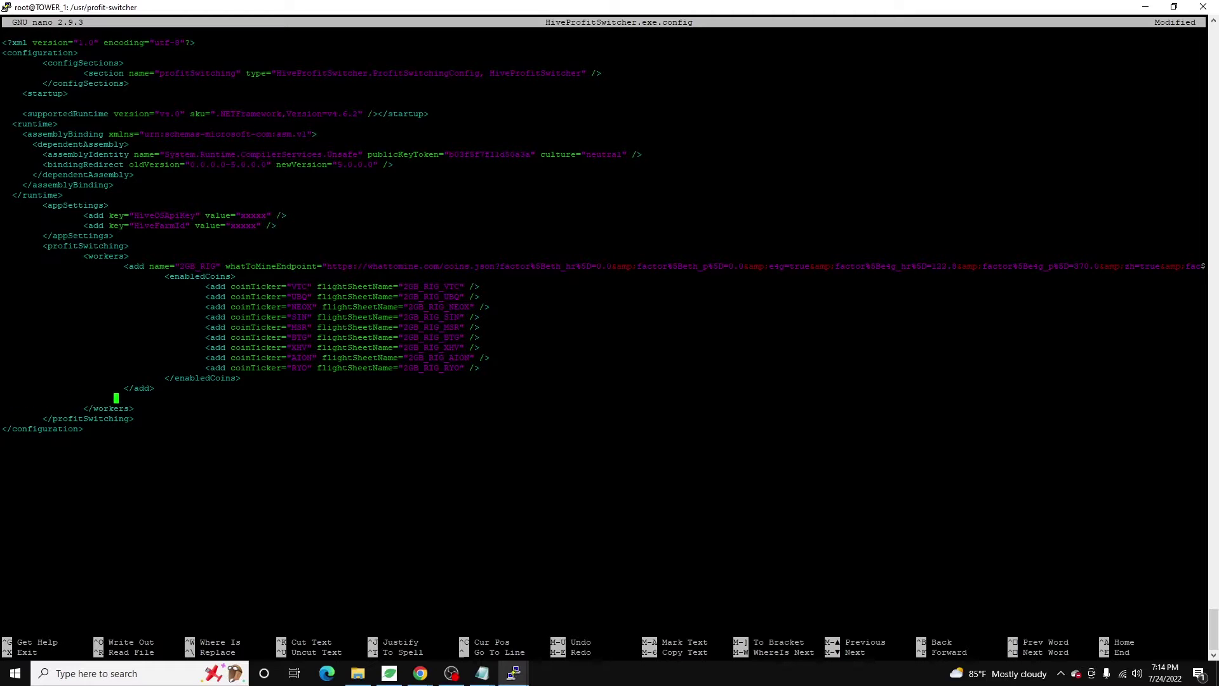
pyautogui.write('<add name="3GB_RIG" whatTo')
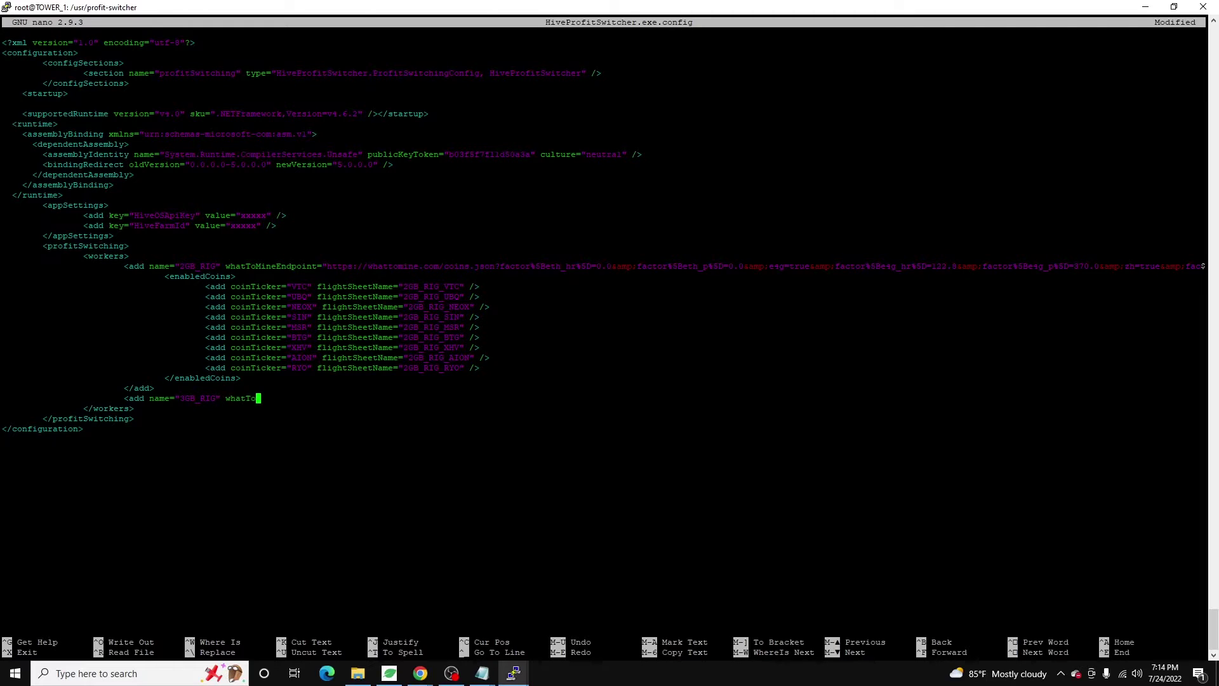
pyautogui.write('MineEndpoint="">')
pyautogui.press('Return')
pyautogui.write('</add>')
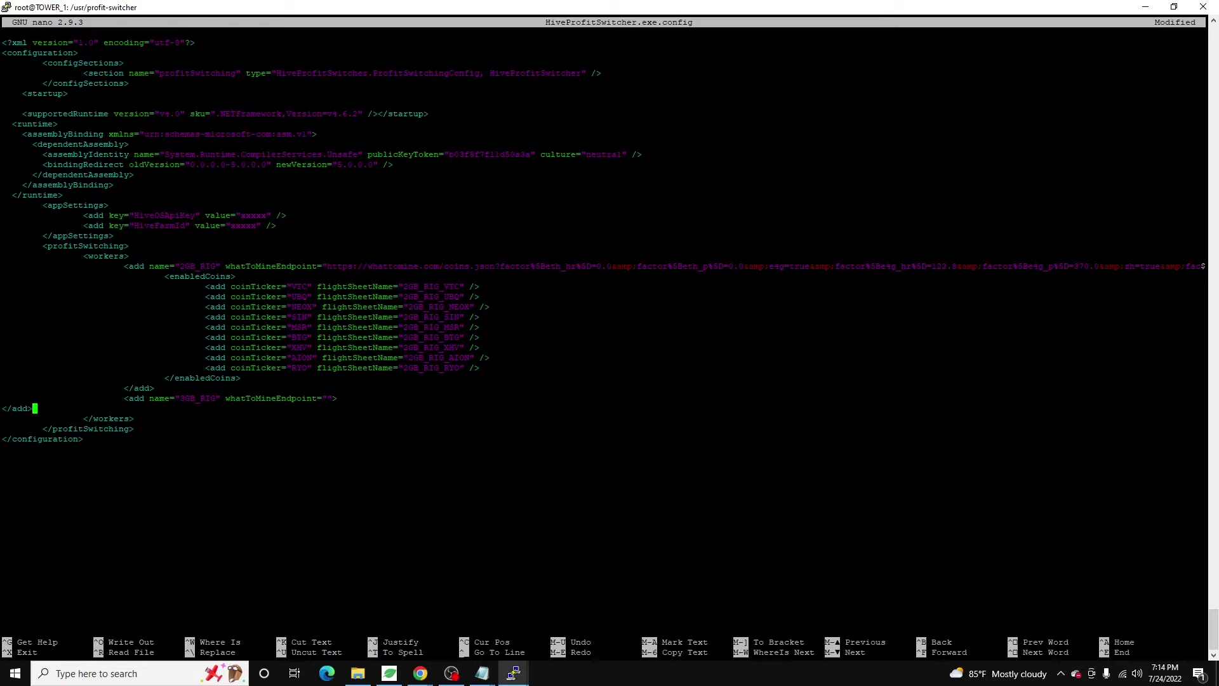
pyautogui.press('BackSpace')
pyautogui.press('BackSpace')
pyautogui.press('BackSpace')
pyautogui.press('BackSpace')
pyautogui.press('BackSpace')
pyautogui.press('BackSpace')
pyautogui.press('BackSpace')
pyautogui.press('BackSpace')
pyautogui.press('BackSpace')
pyautogui.press('BackSpace')
pyautogui.press('BackSpace')
pyautogui.press('BackSpace')
pyautogui.press('BackSpace')
pyautogui.press('BackSpace')
pyautogui.press('BackSpace')
pyautogui.press('BackSpace')
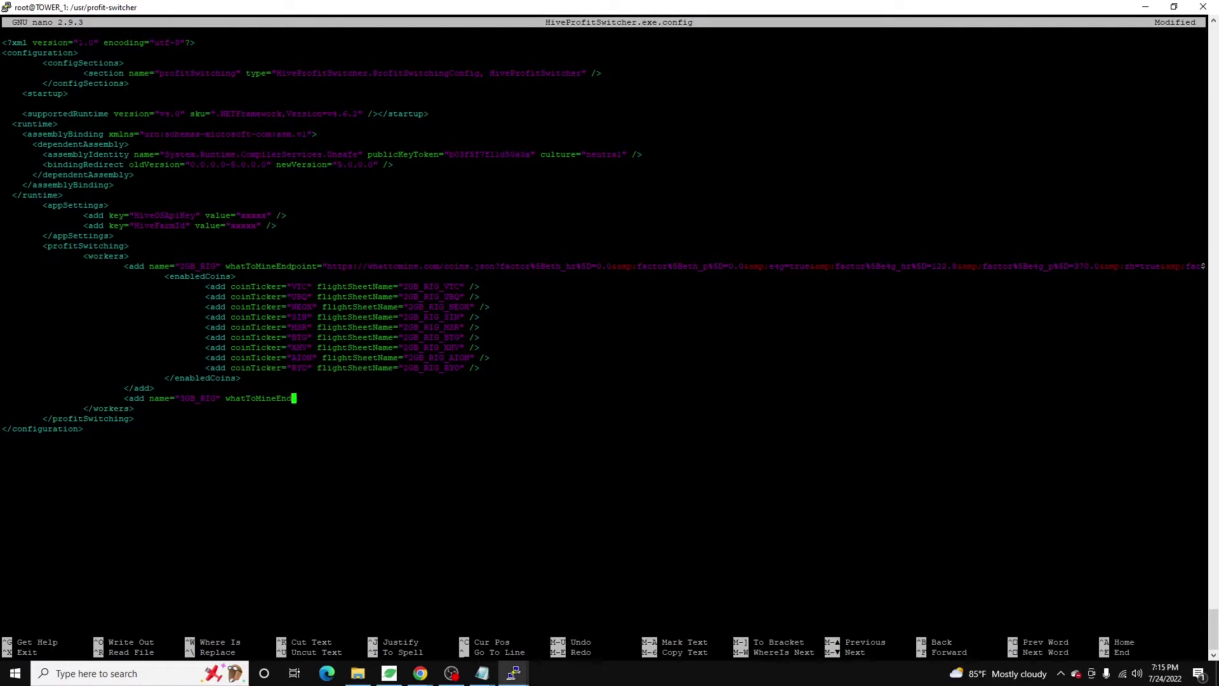
pyautogui.press('BackSpace')
pyautogui.press('BackSpace')
pyautogui.press('BackSpace')
pyautogui.press('BackSpace')
pyautogui.press('BackSpace')
pyautogui.press('BackSpace')
pyautogui.press('BackSpace')
pyautogui.press('BackSpace')
pyautogui.press('BackSpace')
pyautogui.press('BackSpace')
pyautogui.press('BackSpace')
pyautogui.press('BackSpace')
pyautogui.press('BackSpace')
pyautogui.press('BackSpace')
pyautogui.press('BackSpace')
pyautogui.press('BackSpace')
pyautogui.press('BackSpace')
pyautogui.press('BackSpace')
pyautogui.press('BackSpace')
pyautogui.press('BackSpace')
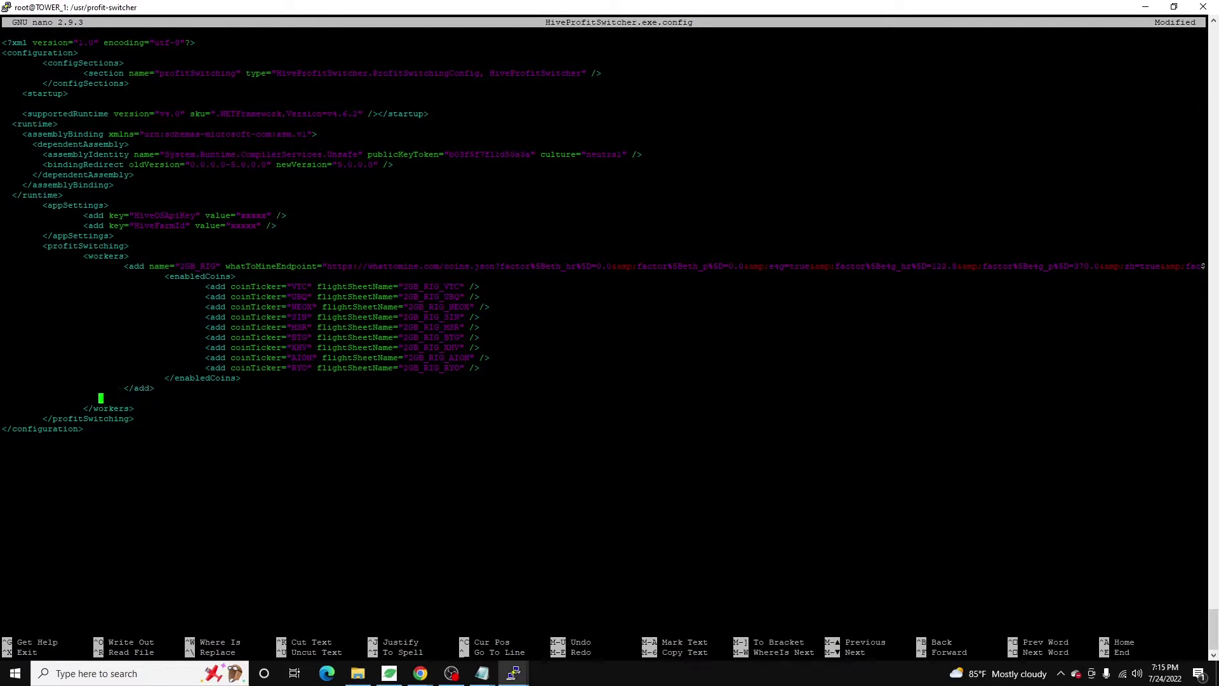
pyautogui.press('BackSpace')
pyautogui.press('BackSpace')
pyautogui.press('BackSpace')
pyautogui.press('BackSpace')
pyautogui.press('BackSpace')
pyautogui.press('BackSpace')
pyautogui.press('BackSpace')
pyautogui.press('BackSpace')
pyautogui.press('BackSpace')
pyautogui.press('BackSpace')
pyautogui.press('BackSpace')
pyautogui.press('BackSpace')
pyautogui.press('BackSpace')
pyautogui.press('BackSpace')
pyautogui.press('BackSpace')
pyautogui.press('BackSpace')
pyautogui.press('BackSpace')
pyautogui.press('BackSpace')
pyautogui.press('BackSpace')
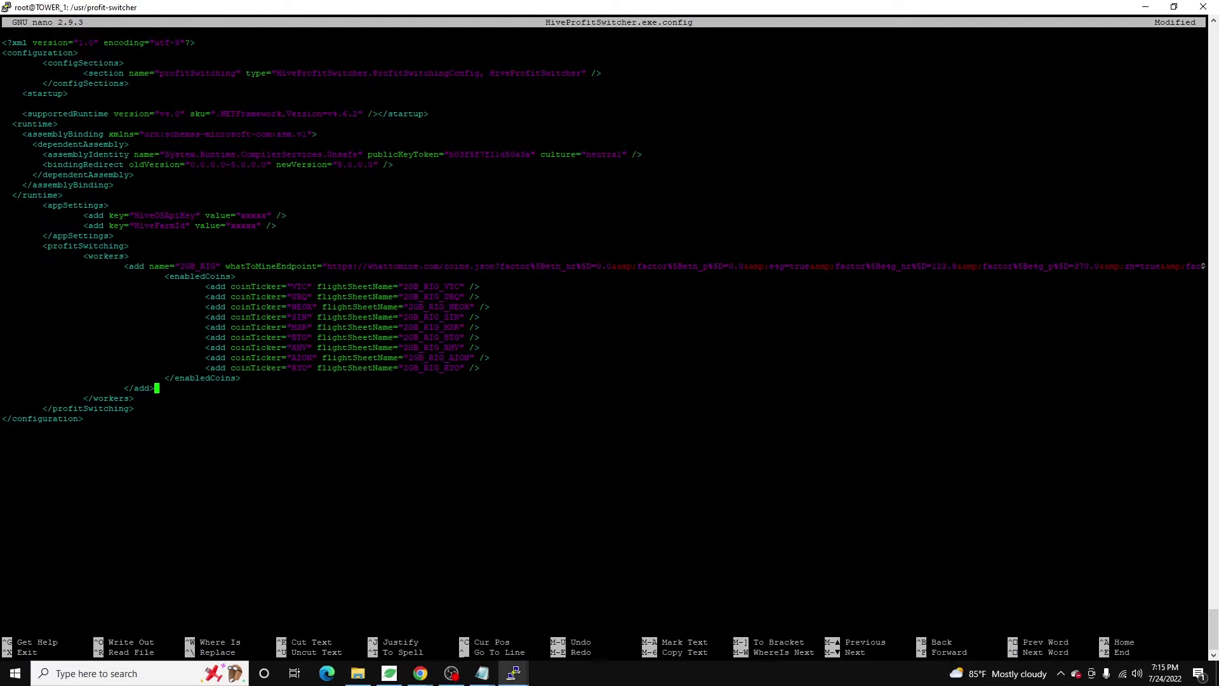
pyautogui.press('Up')
pyautogui.press('Up')
pyautogui.press('Up')
pyautogui.press('Up')
pyautogui.press('Up')
pyautogui.press('Up')
pyautogui.press('Up')
pyautogui.press('Up')
pyautogui.press('Up')
pyautogui.press('Up')
pyautogui.press('Up')
pyautogui.press('Up')
pyautogui.press('Up')
pyautogui.press('Up')
pyautogui.press('Up')
pyautogui.press('Up')
pyautogui.press('Up')
pyautogui.press('Right')
pyautogui.press('Right')
pyautogui.press('Right')
pyautogui.press('Right')
pyautogui.press('Right')
pyautogui.press('Right')
pyautogui.press('Right')
pyautogui.press('Right')
pyautogui.press('Right')
pyautogui.press('Right')
pyautogui.press('Right')
pyautogui.press('Right')
pyautogui.press('Right')
pyautogui.press('Right')
pyautogui.press('Right')
pyautogui.press('Right')
pyautogui.press('Right')
pyautogui.press('Right')
pyautogui.press('Right')
pyautogui.press('Right')
pyautogui.press('Right')
# - Copy the farm ID number from the Program.cs source open in Notepad
pyautogui.click(485, 679)
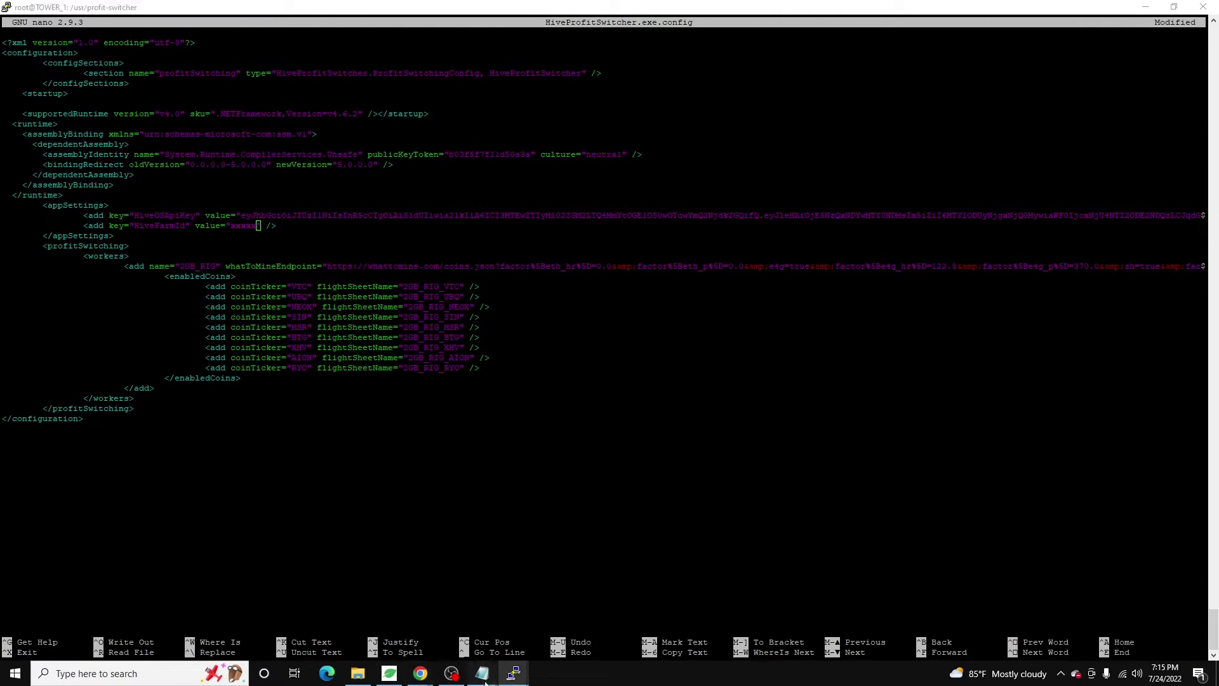
pyautogui.moveTo(483, 675)
pyautogui.click(409, 613)
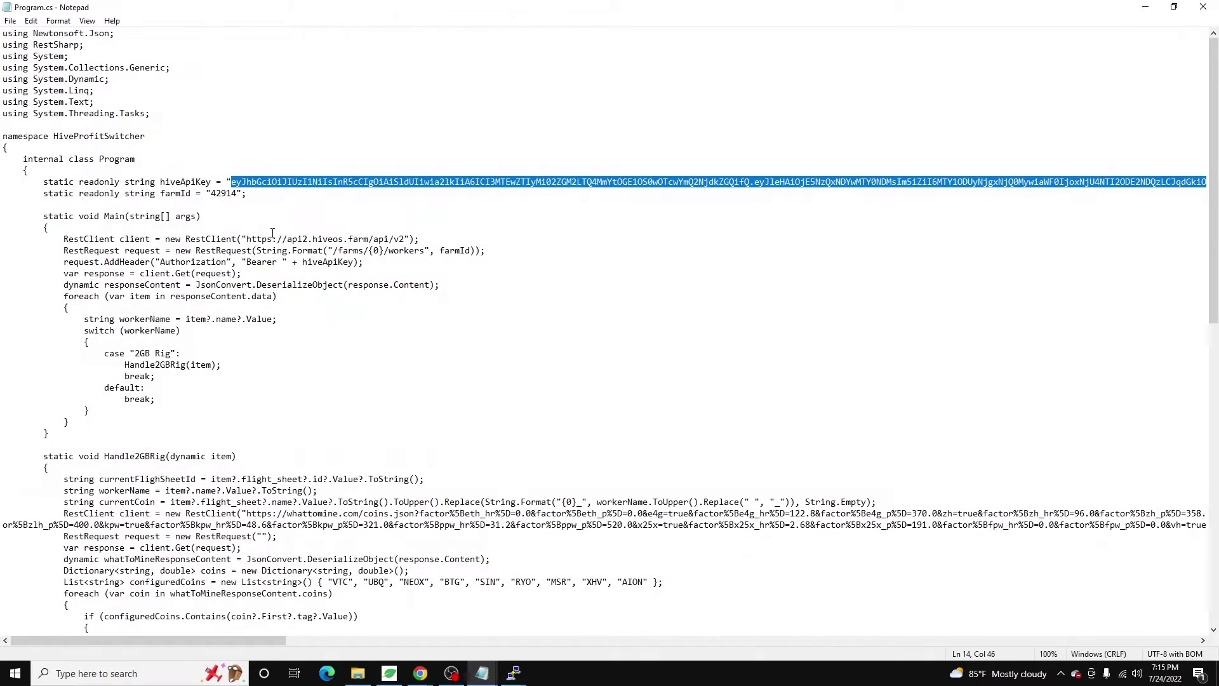
pyautogui.click(236, 193)
pyautogui.moveTo(236, 193); pyautogui.dragTo(210, 193)
pyautogui.click(1146, 7)
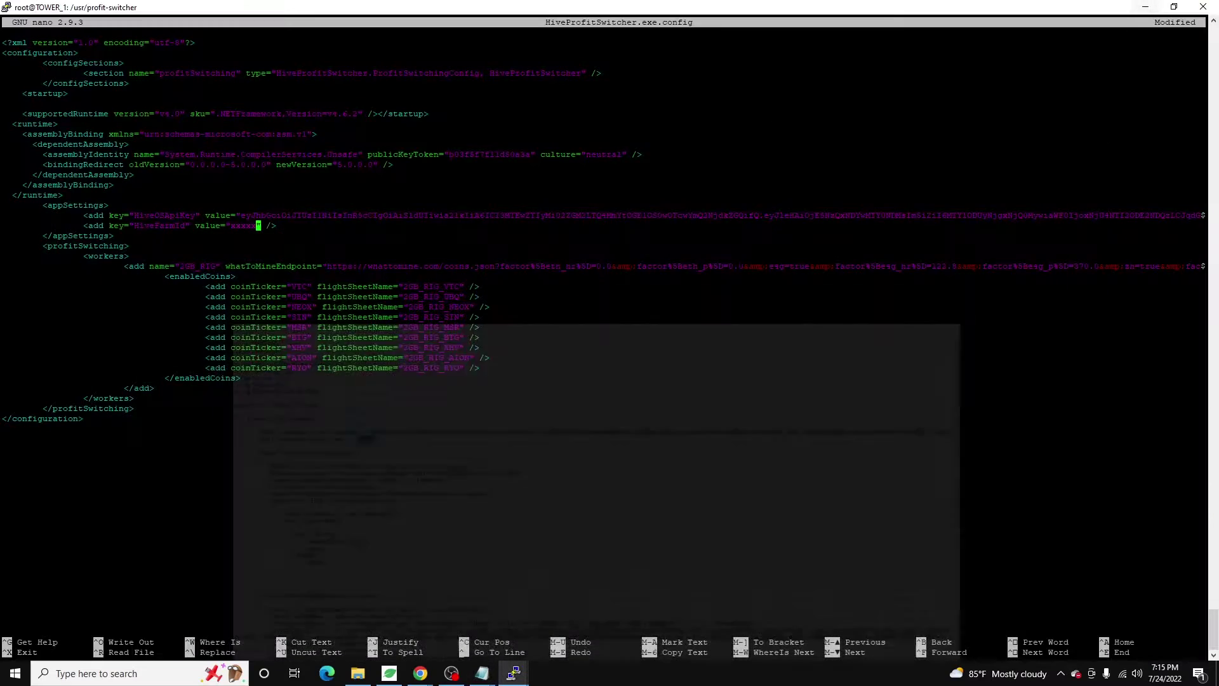
# - Replace the placeholder HiveFarmId value with the copied farm ID and save the config
pyautogui.press('BackSpace')
pyautogui.press('BackSpace')
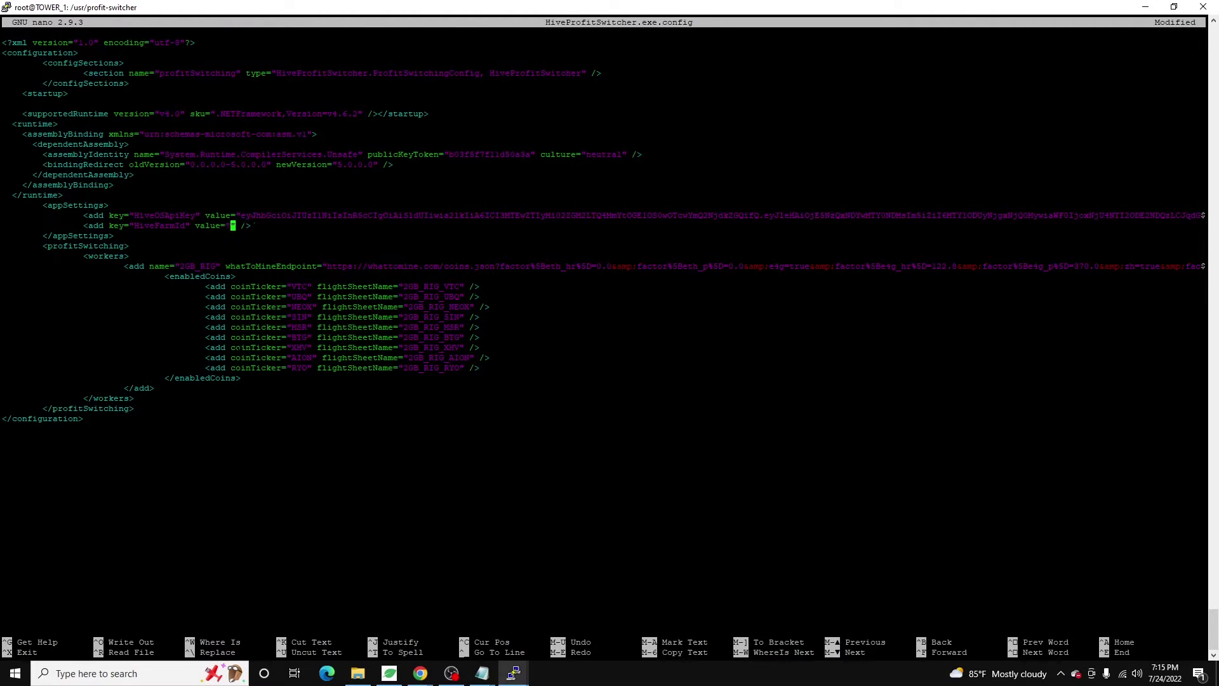
pyautogui.press('shift+Insert')
pyautogui.hotkey('ctrl', 'x')
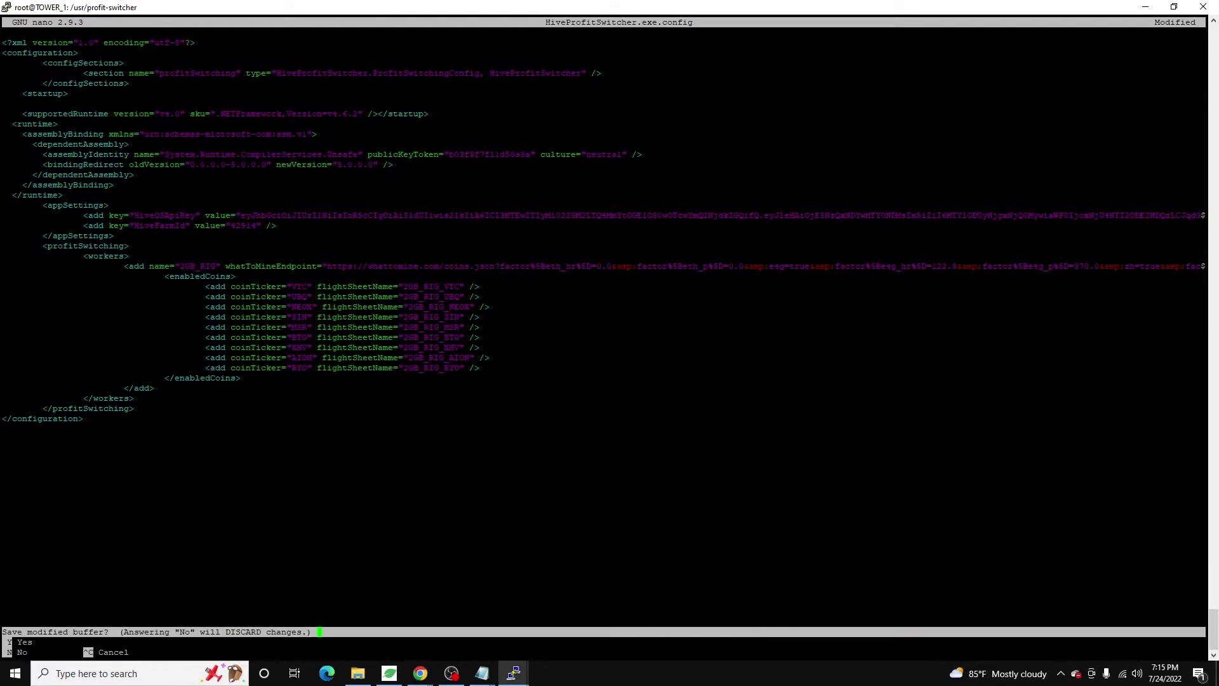
pyautogui.press('y')
pyautogui.press('Return')
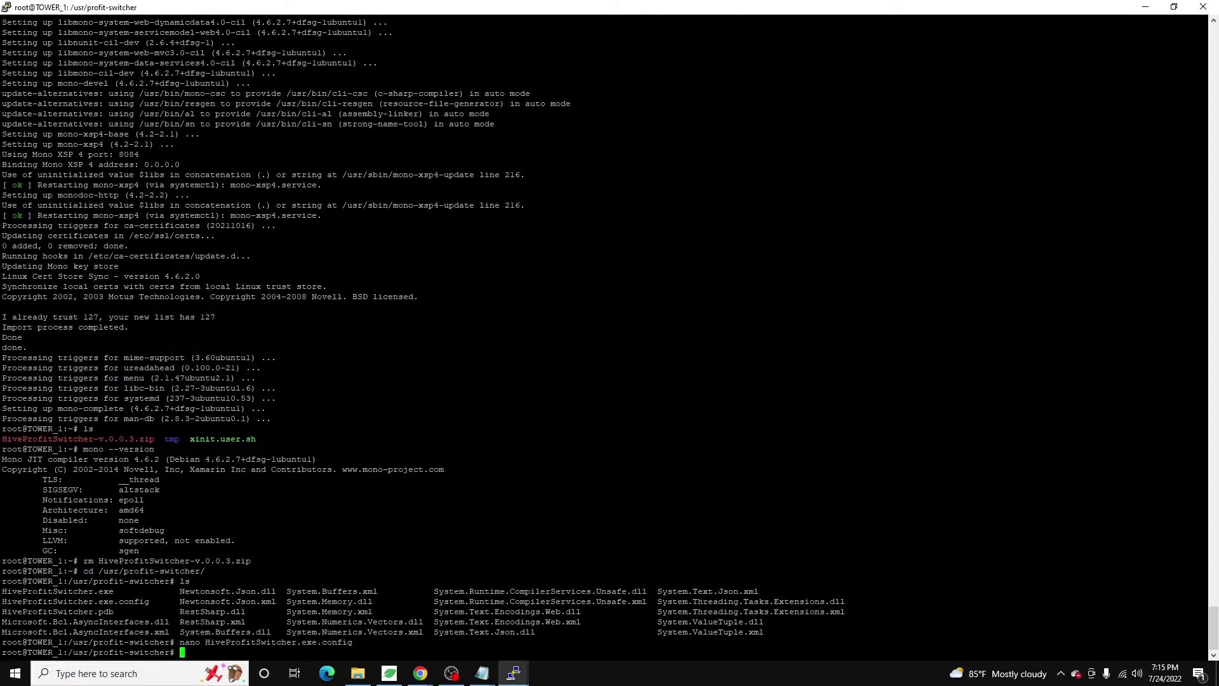
# - Scroll the WhatToMine 2GB Rig page down to the coin table topped by Neoxa (NEOX)
pyautogui.moveTo(429, 683)
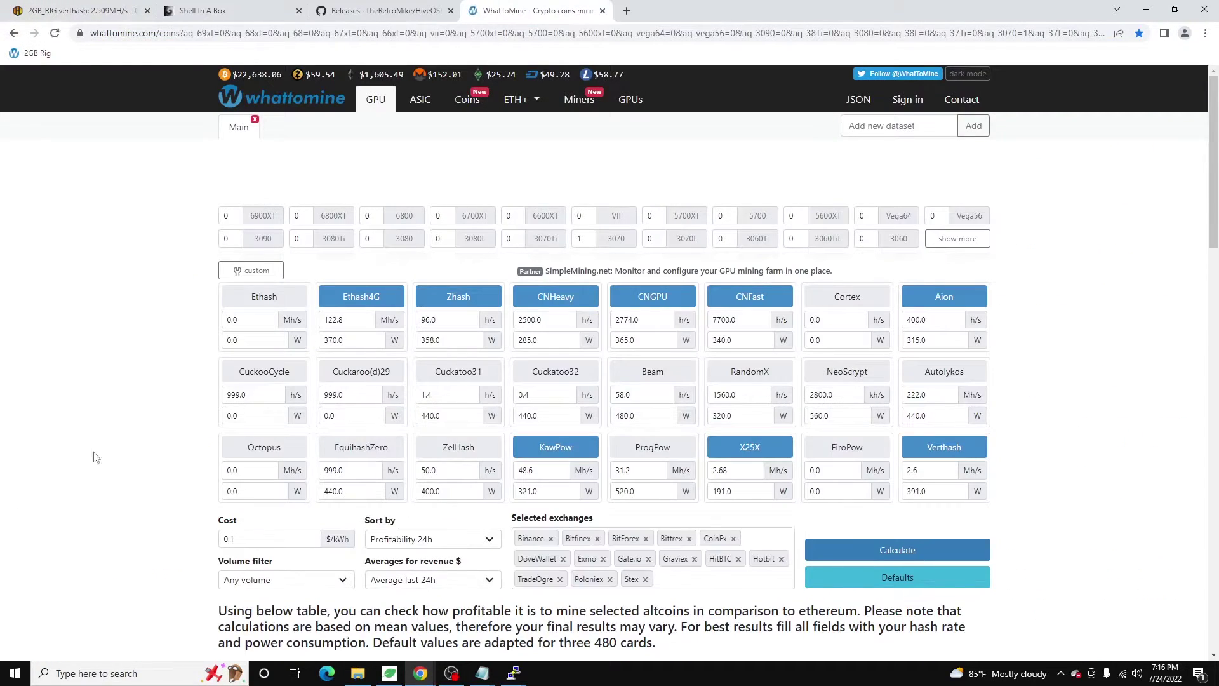
pyautogui.scroll(-5, 75, 518)
pyautogui.scroll(-2, 118, 482)
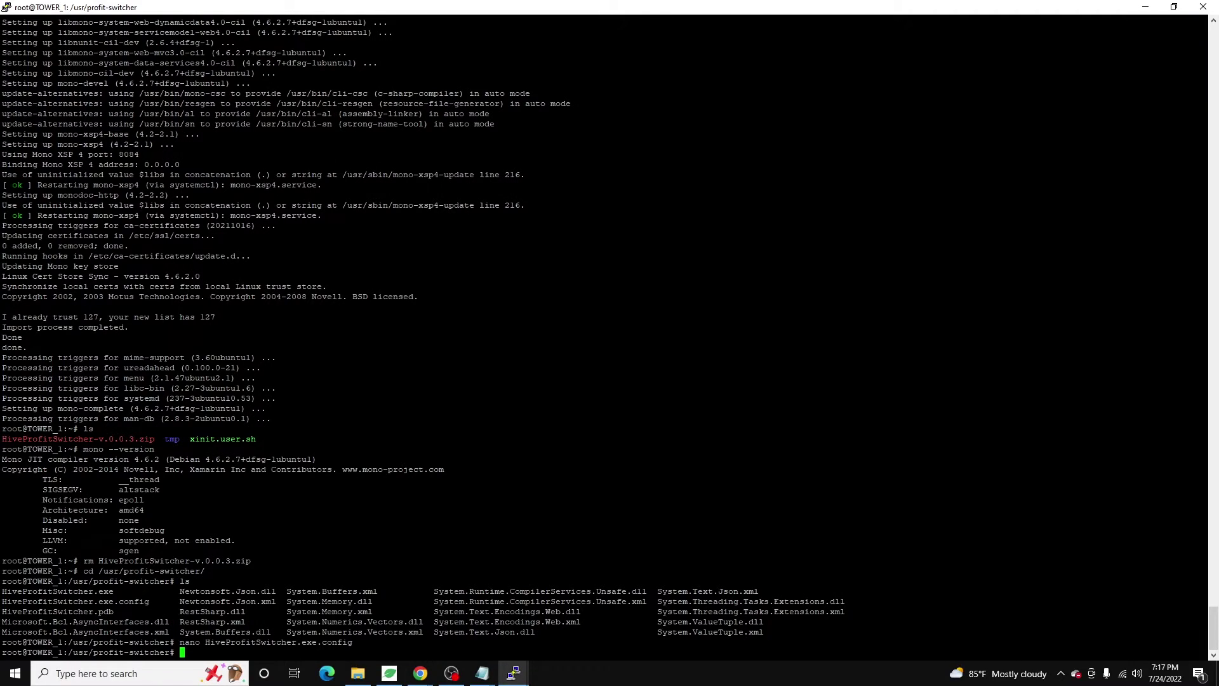
# - Run mono /usr/profit-switcher/HiveProfitSwitcher.exe, which reports Flightsheet Updated
pyautogui.write('mono /usr/pr')
pyautogui.press('Tab')
pyautogui.write('Hi')
pyautogui.press('Tab')
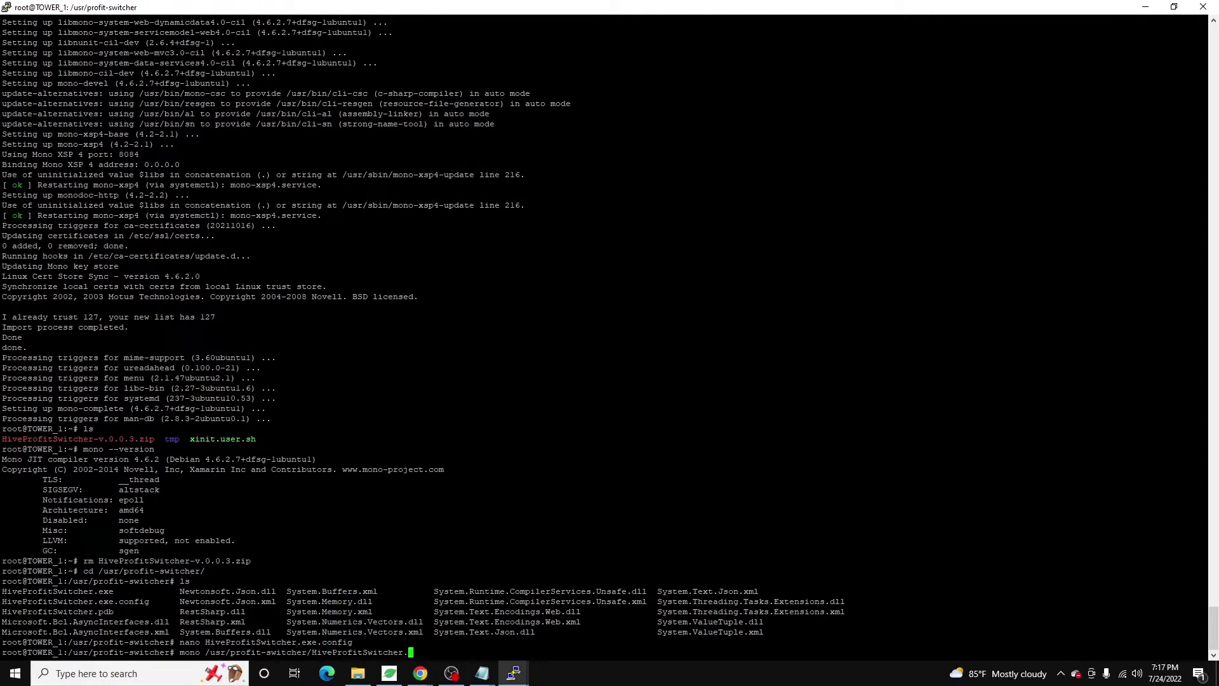
pyautogui.write('exe')
pyautogui.press('Return')
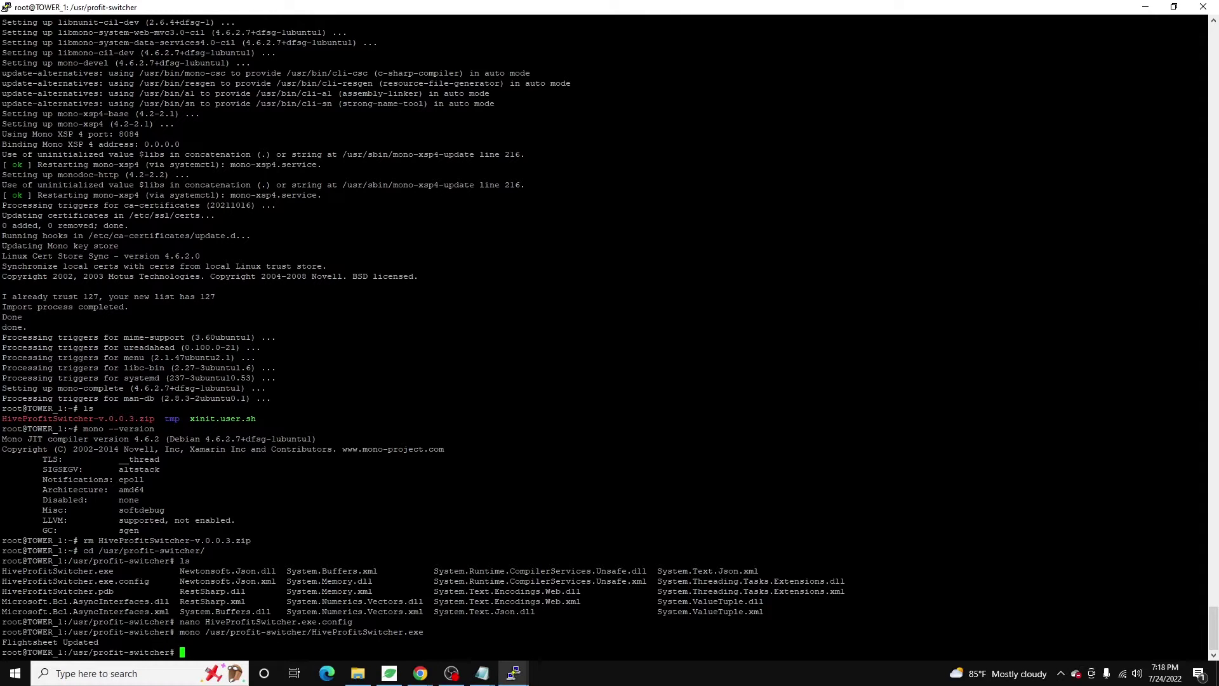
# - Open the root crontab with crontab -e and add an empty line at the end
pyautogui.write('crontab -e')
pyautogui.press('Return')
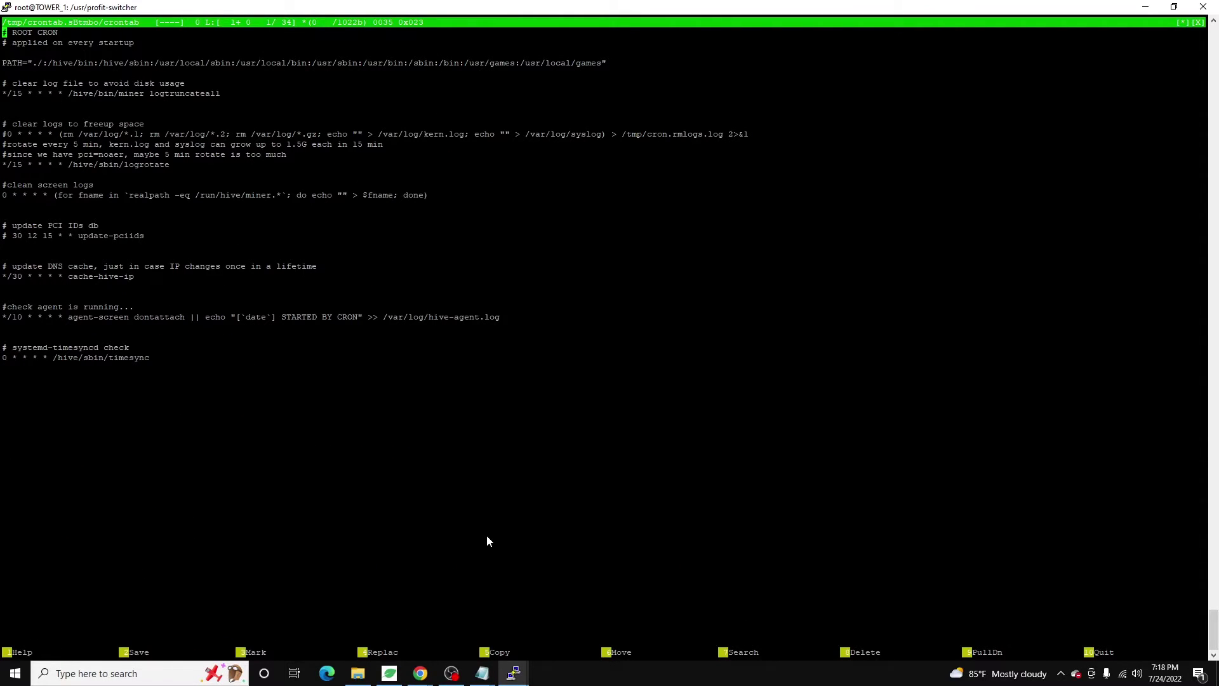
pyautogui.press('Down')
pyautogui.press('Down')
pyautogui.press('Down')
pyautogui.press('Down')
pyautogui.press('Down')
pyautogui.press('Down')
pyautogui.press('Down')
pyautogui.press('Down')
pyautogui.press('Down')
pyautogui.press('Down')
pyautogui.press('Down')
pyautogui.press('Down')
pyautogui.press('Down')
pyautogui.press('Down')
pyautogui.press('Down')
pyautogui.press('Down')
pyautogui.press('Down')
pyautogui.press('Down')
pyautogui.press('Down')
pyautogui.press('Down')
pyautogui.press('Return')
# - Start the new crontab entry on the last line with the */15 schedule
pyautogui.moveTo(3, 95); pyautogui.dragTo(223, 101)
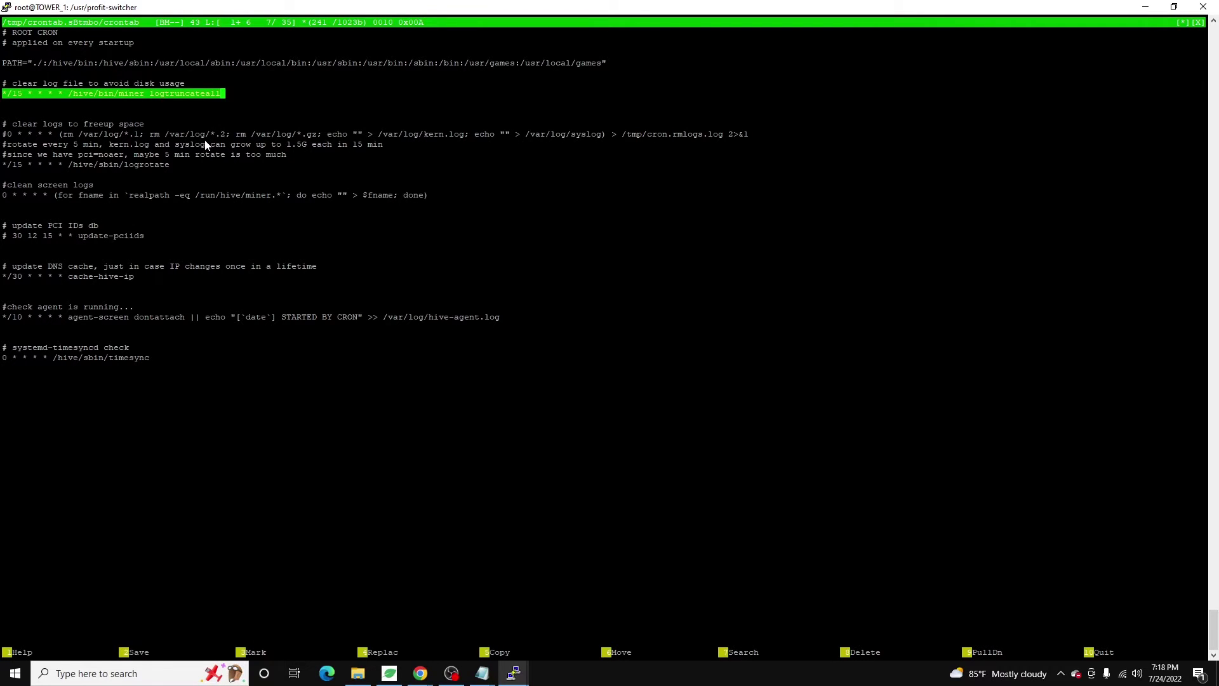
pyautogui.press('Down')
pyautogui.press('Down')
pyautogui.press('Down')
pyautogui.press('Down')
pyautogui.press('Down')
pyautogui.press('Down')
pyautogui.press('Down')
pyautogui.press('Down')
pyautogui.press('Down')
pyautogui.press('Down')
pyautogui.press('Down')
pyautogui.press('Down')
pyautogui.press('Down')
pyautogui.press('Down')
pyautogui.press('Down')
pyautogui.press('Down')
pyautogui.press('Down')
pyautogui.press('Down')
pyautogui.press('Down')
pyautogui.press('Down')
pyautogui.press('Down')
pyautogui.press('Down')
pyautogui.press('Down')
pyautogui.click(371, 465)
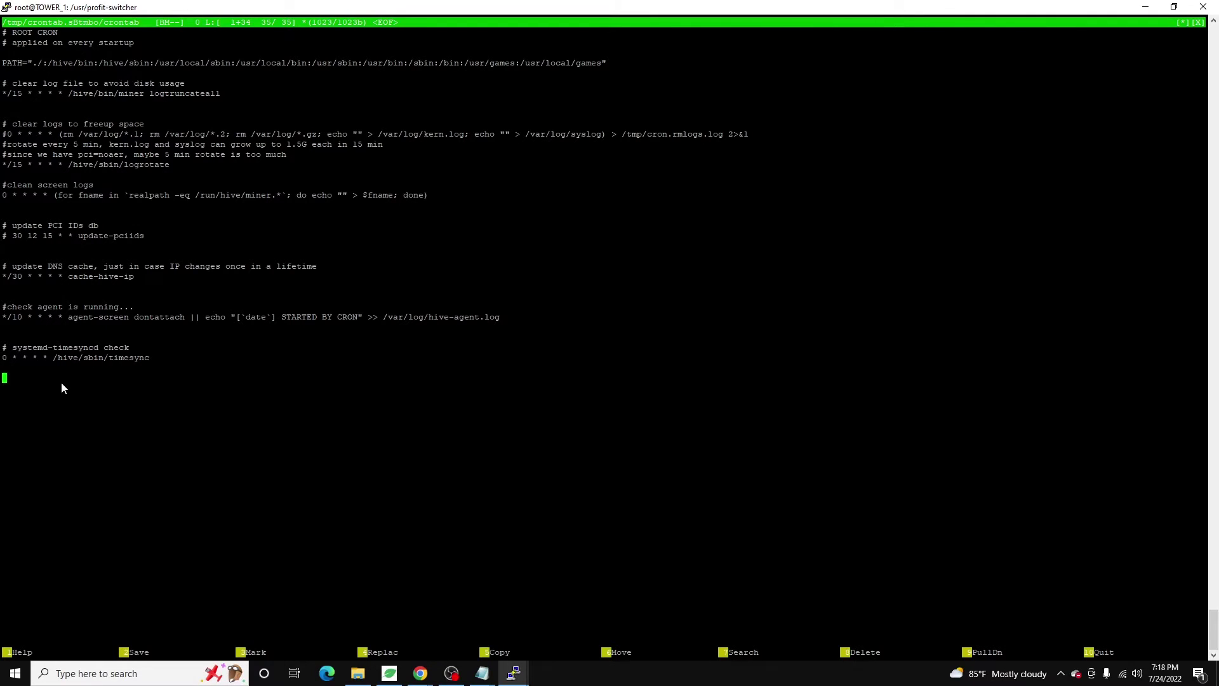
pyautogui.moveTo(222, 93); pyautogui.dragTo(5, 95)
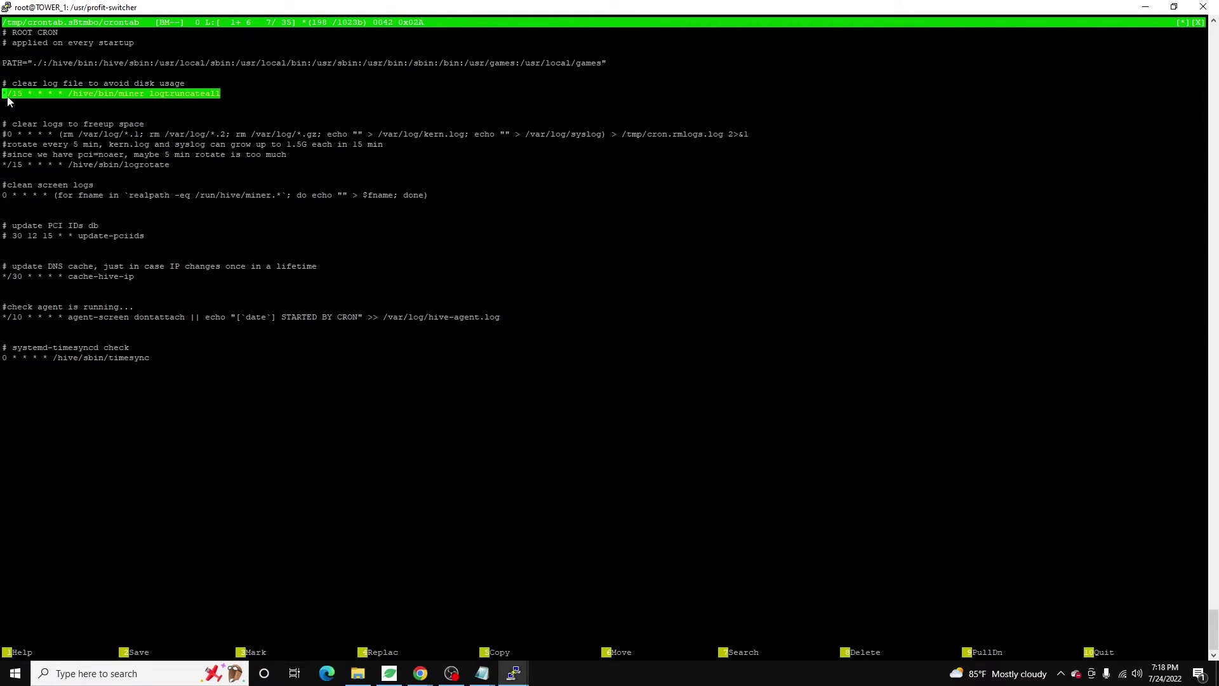
pyautogui.click(204, 422)
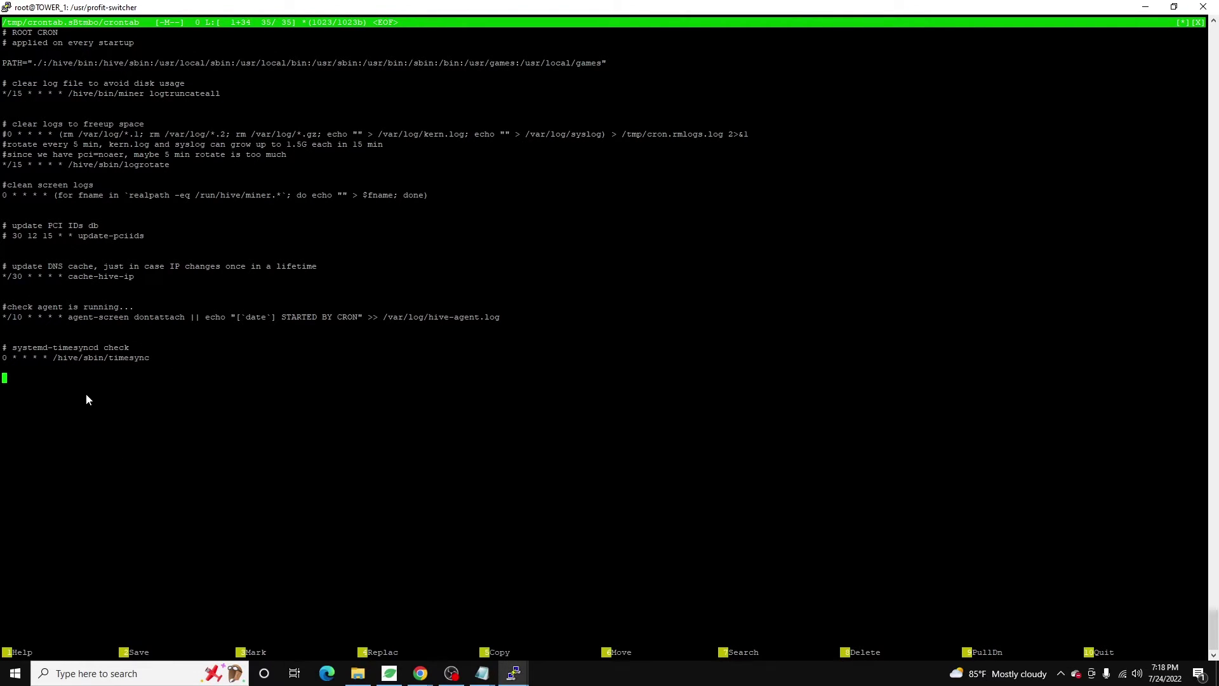
pyautogui.write('*/15 * * * * mono')
# - Complete the entry as '*/15 * * * * mono /usr/profit-switcher/HiveProfitSwitcher.exe', removing a stray colon
pyautogui.write('/usr/profit-switcher/Hive')
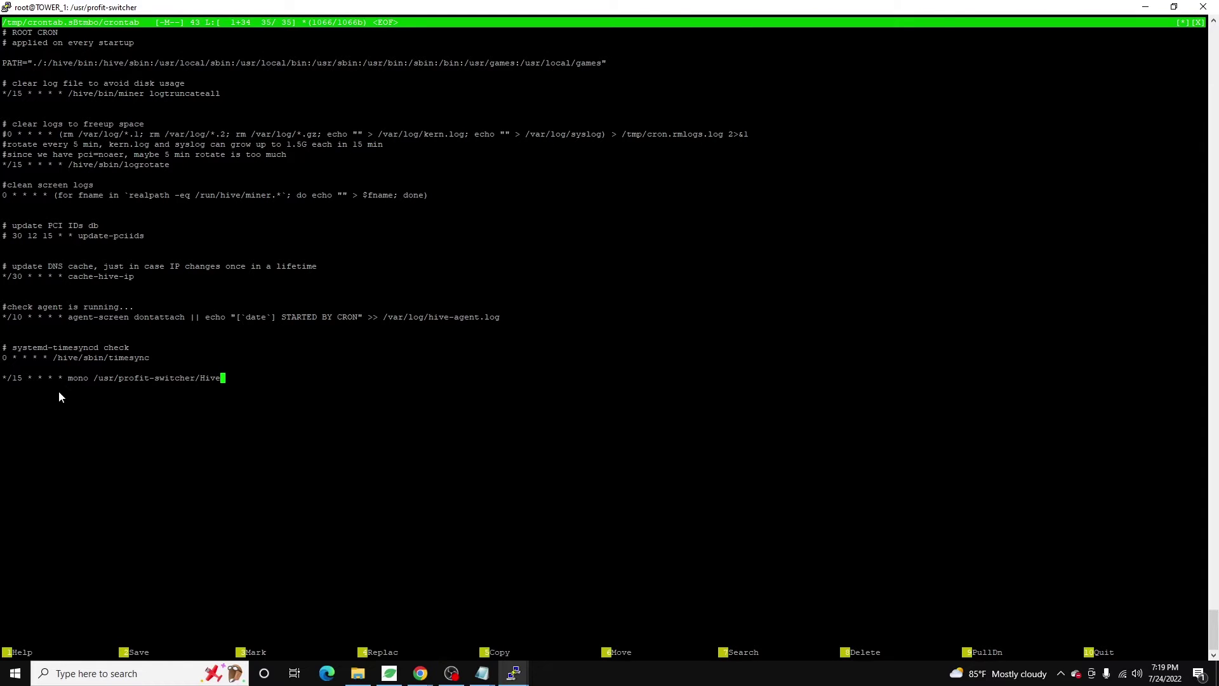
pyautogui.write('ProfitSwitcher.exe')
pyautogui.write(':')
pyautogui.press('BackSpace')
# - Save and close the edited crontab
pyautogui.press('F10')
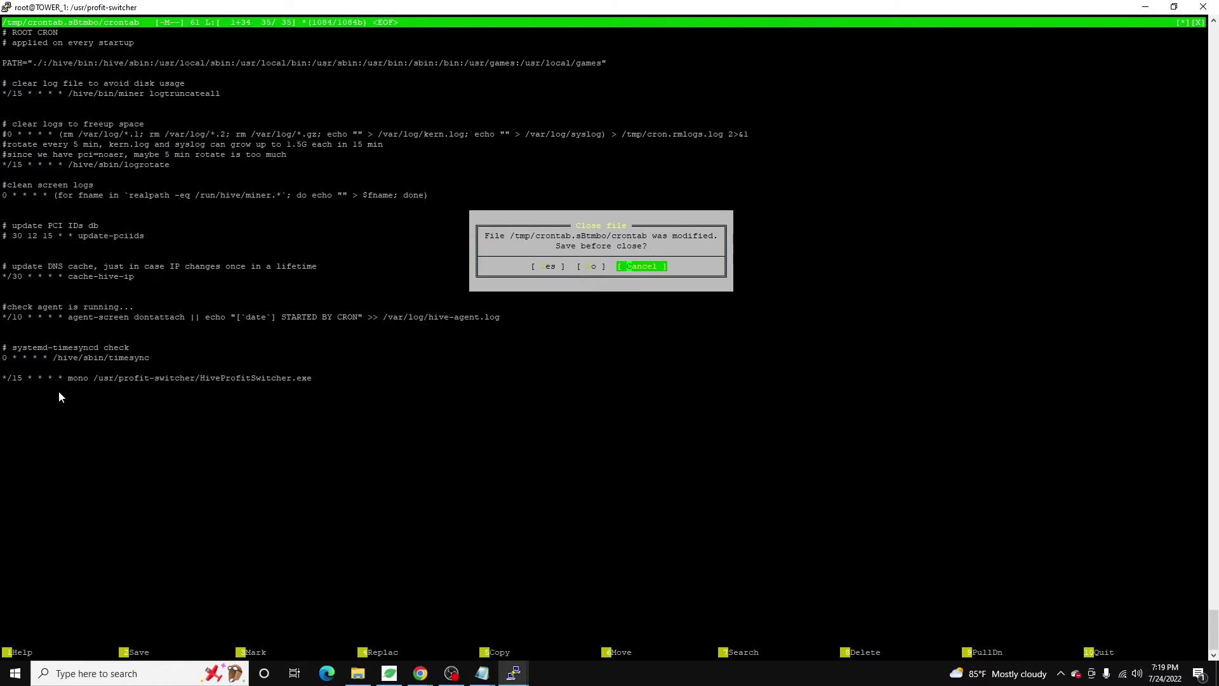
pyautogui.press('Left')
pyautogui.press('Left')
pyautogui.press('Return')
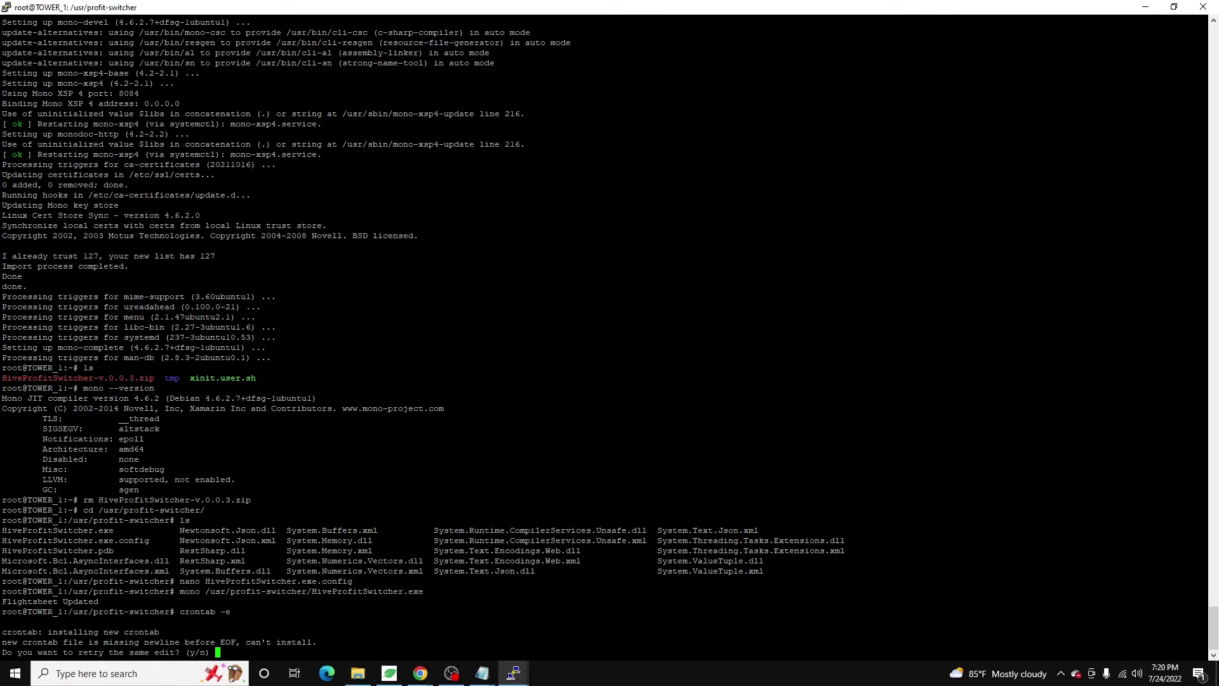
# - Retry the edit, add the missing final newline after the mono line, and save to install
pyautogui.write('Y')
pyautogui.press('Return')
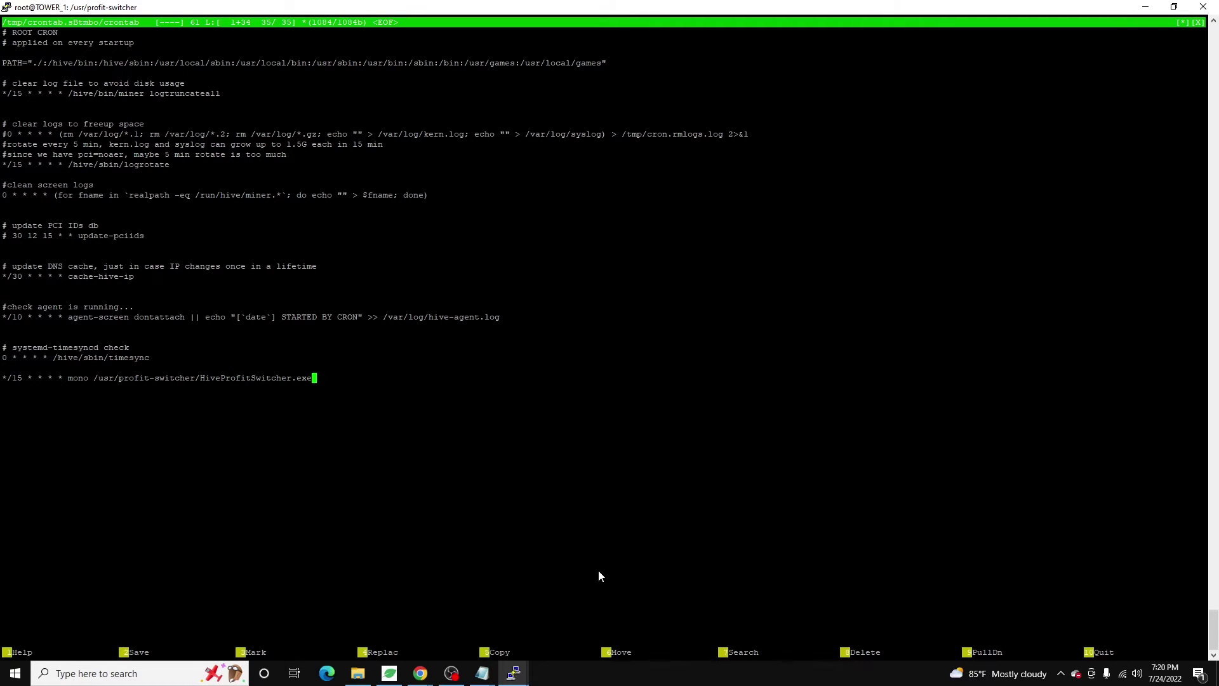
pyautogui.press('Return')
pyautogui.press('Return')
pyautogui.press('BackSpace')
pyautogui.press('F10')
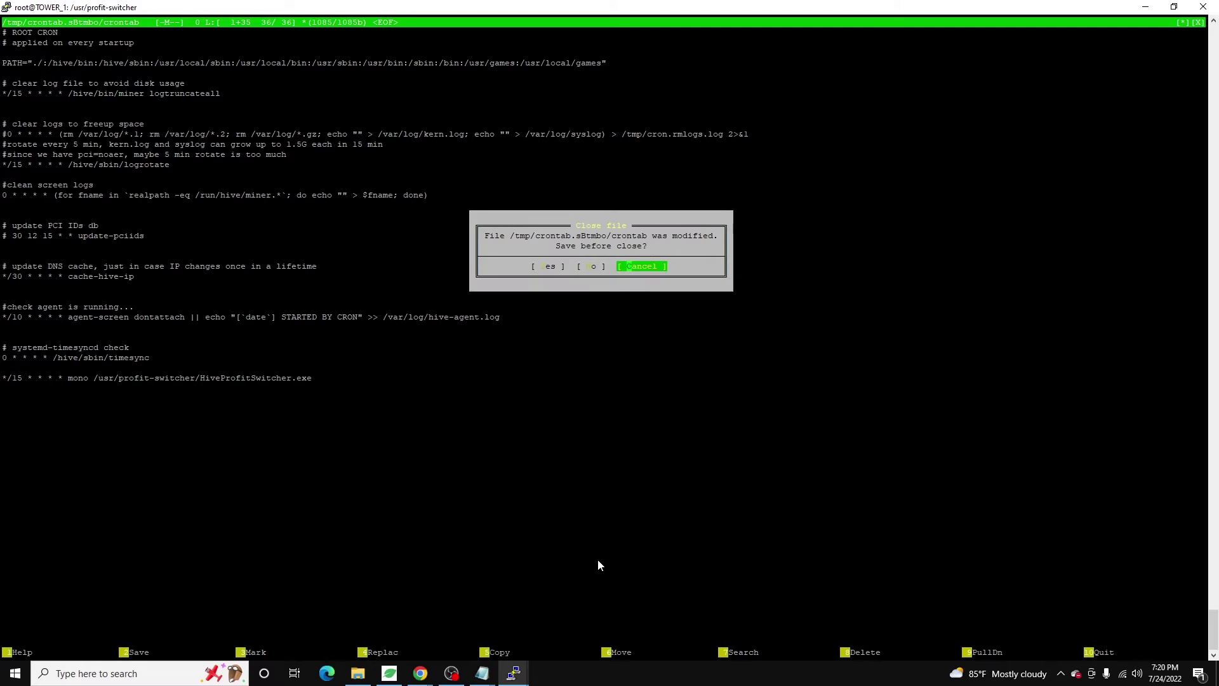
pyautogui.press('Left')
pyautogui.press('Left')
pyautogui.press('Return')
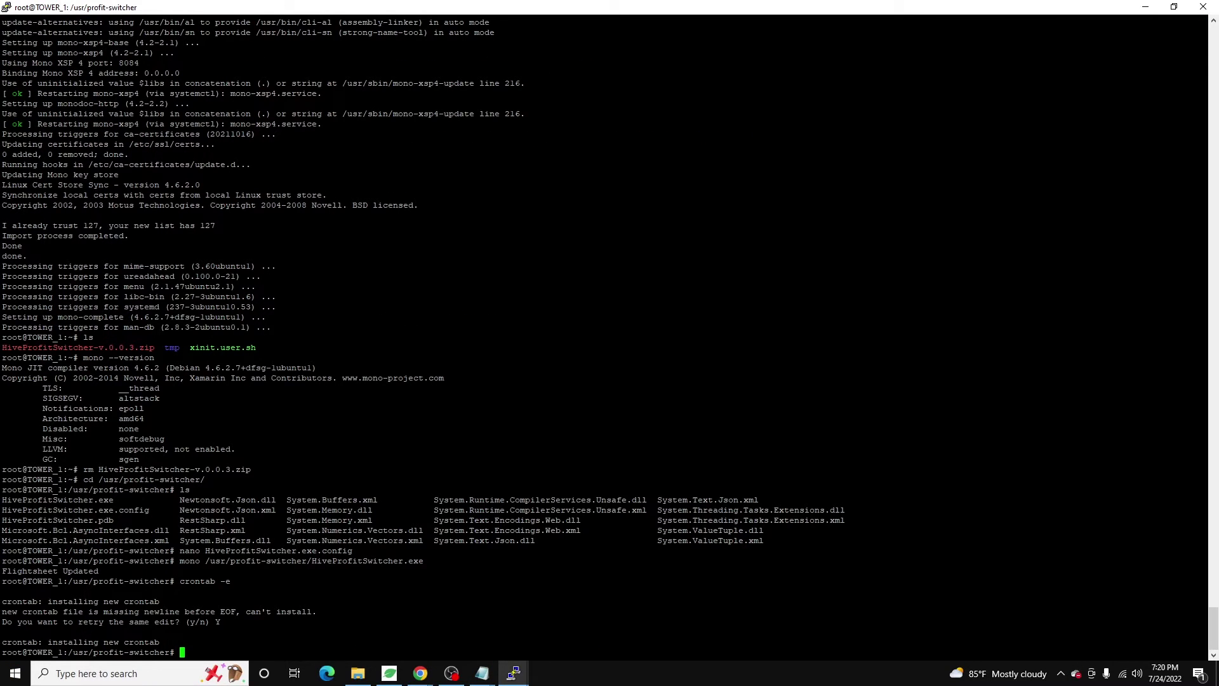
# - List the crontab with crontab -l to confirm the */15 profit-switcher entry
pyautogui.write('crontab -l')
pyautogui.press('Return')
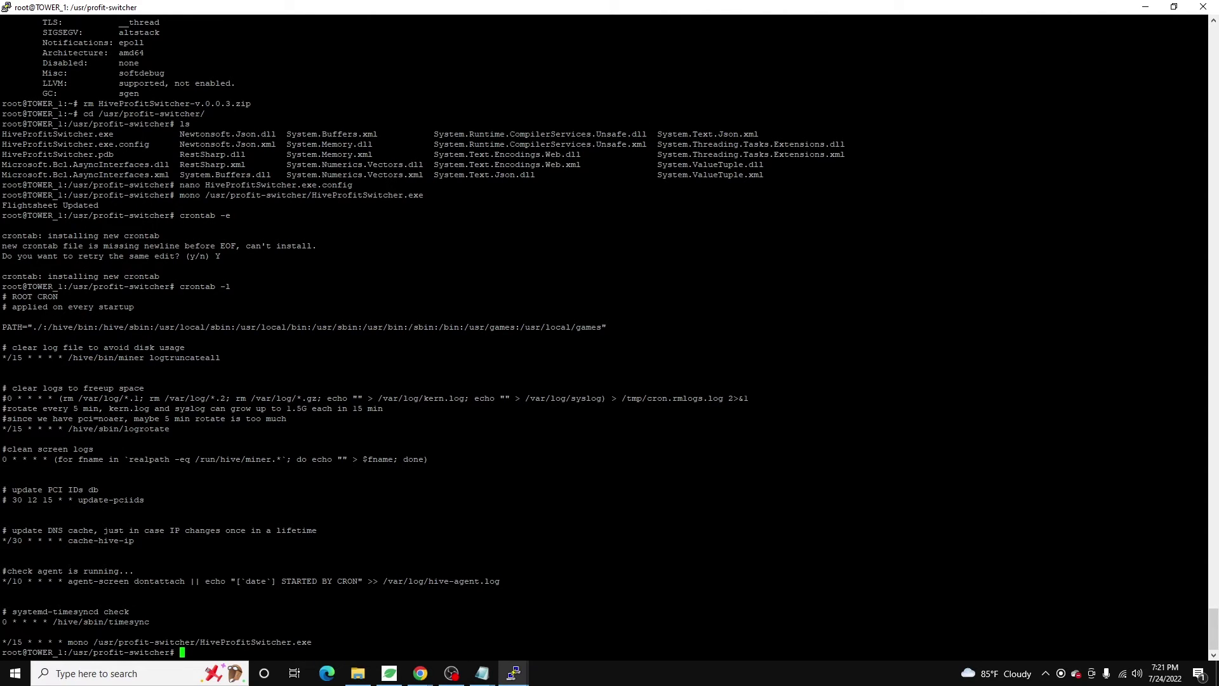
pyautogui.write('n')
pyautogui.press('BackSpace')
pyautogui.write('nano /usr/[r')
pyautogui.press('BackSpace')
pyautogui.press('BackSpace')
pyautogui.write('pr')
pyautogui.press('Tab')
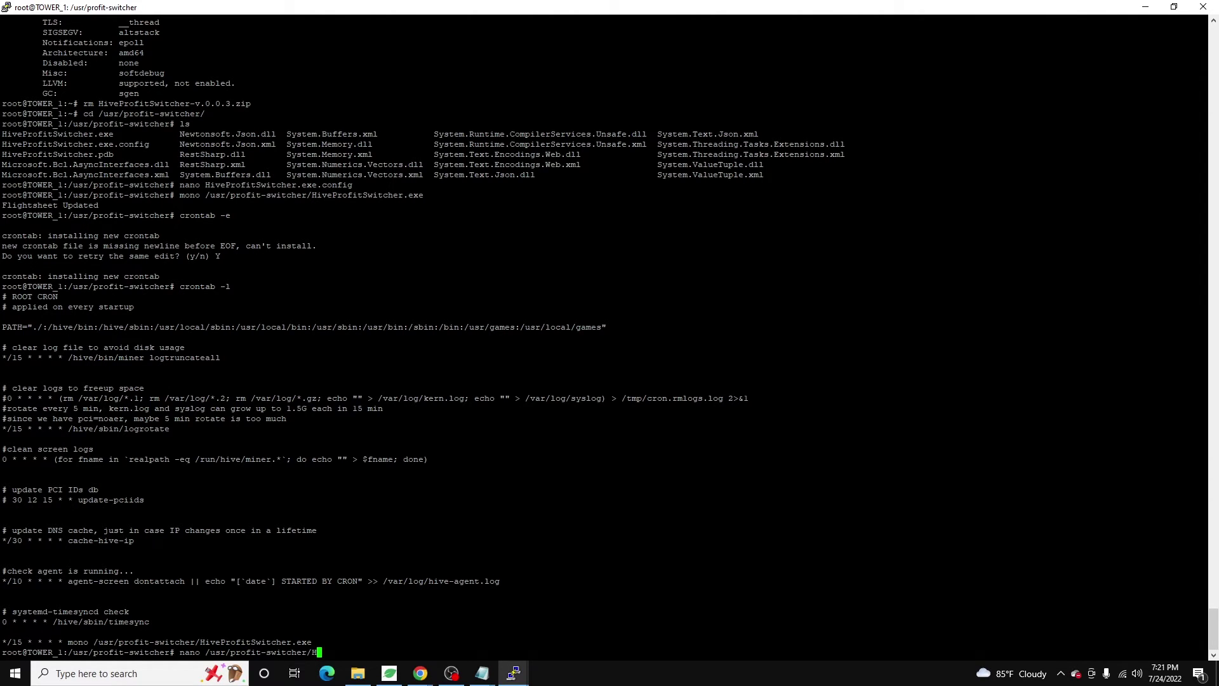
pyautogui.write('H')
pyautogui.press('Tab')
pyautogui.write('exe/c')
pyautogui.press('BackSpace')
pyautogui.press('BackSpace')
pyautogui.write('.config')
pyautogui.press('Return')
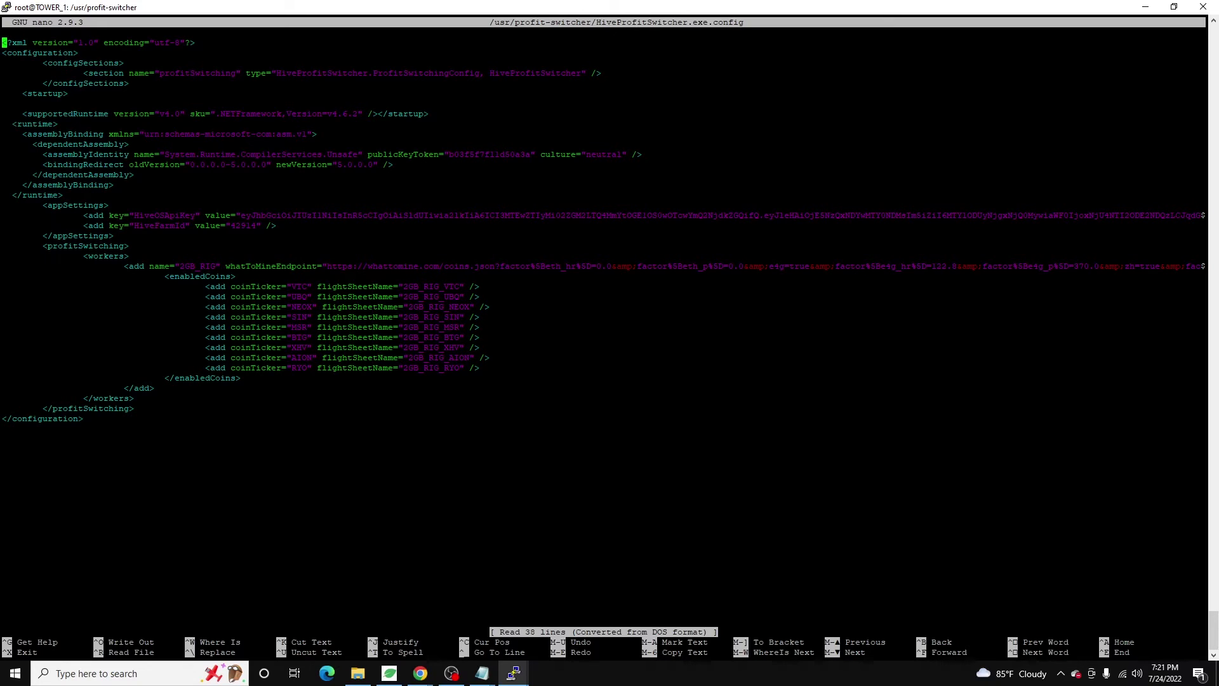
pyautogui.press('Down')
pyautogui.press('Down')
pyautogui.press('Down')
pyautogui.press('Down')
pyautogui.press('Down')
pyautogui.press('Down')
pyautogui.press('Down')
pyautogui.press('Down')
pyautogui.press('Down')
pyautogui.press('Down')
pyautogui.press('Down')
pyautogui.press('Down')
pyautogui.press('Down')
pyautogui.press('Down')
pyautogui.press('Down')
pyautogui.press('Down')
pyautogui.press('Down')
pyautogui.press('Down')
pyautogui.press('Down')
pyautogui.press('Down')
pyautogui.press('Up')
pyautogui.press('End')
pyautogui.press('Left')
pyautogui.press('Left')
pyautogui.press('Up')
pyautogui.press('Right')
pyautogui.press('Right')
pyautogui.press('Right')
pyautogui.press('Right')
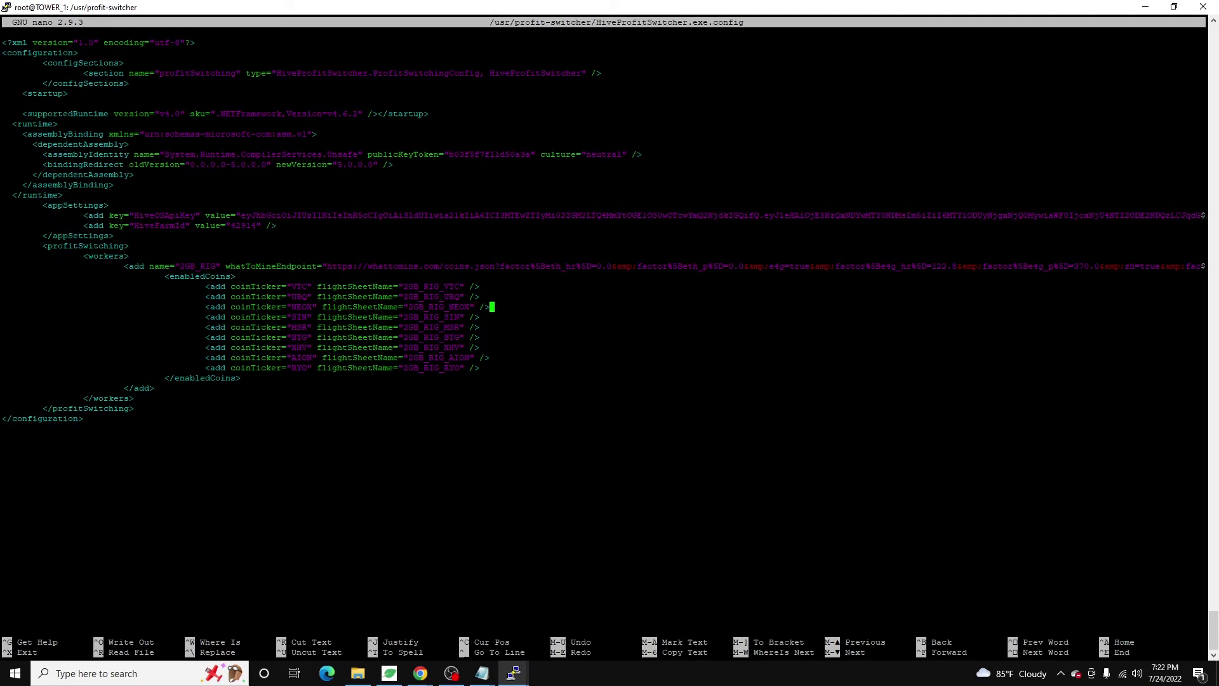
pyautogui.press('BackSpace')
pyautogui.press('BackSpace')
pyautogui.press('BackSpace')
pyautogui.press('BackSpace')
pyautogui.press('BackSpace')
pyautogui.press('BackSpace')
pyautogui.press('BackSpace')
pyautogui.press('BackSpace')
pyautogui.press('BackSpace')
pyautogui.press('BackSpace')
pyautogui.press('BackSpace')
pyautogui.press('BackSpace')
pyautogui.press('BackSpace')
pyautogui.press('BackSpace')
pyautogui.press('BackSpace')
pyautogui.press('BackSpace')
pyautogui.press('BackSpace')
pyautogui.press('BackSpace')
pyautogui.press('BackSpace')
pyautogui.press('BackSpace')
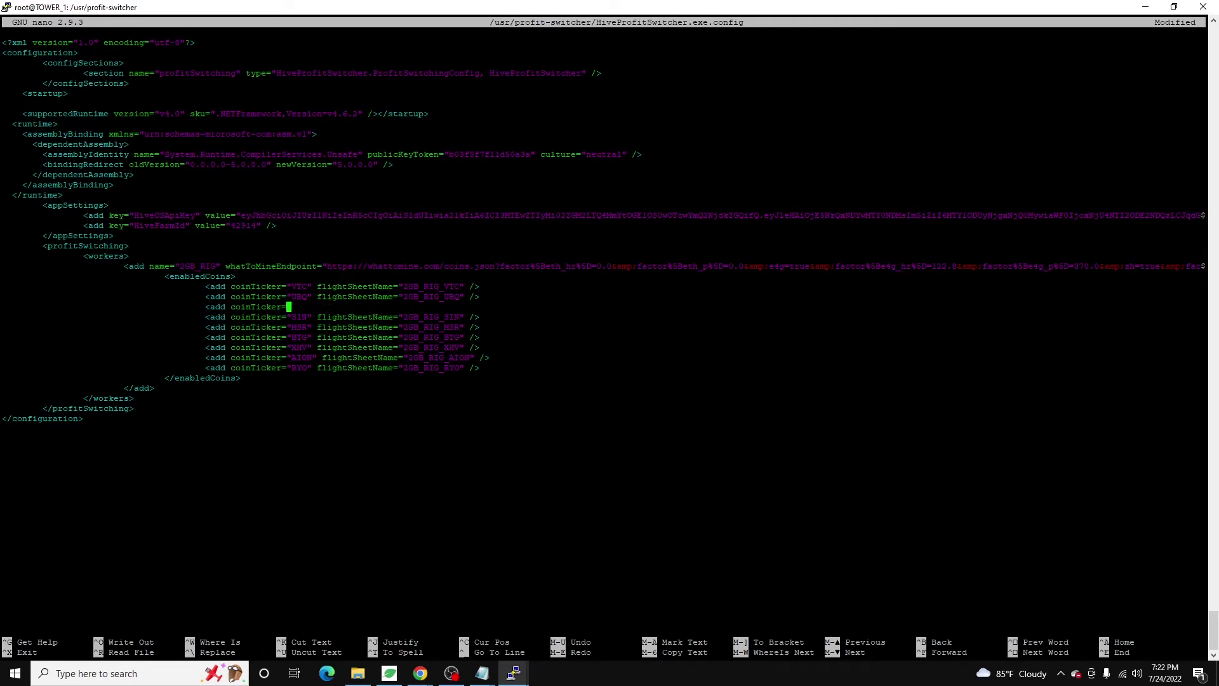
pyautogui.press('BackSpace')
pyautogui.press('BackSpace')
pyautogui.press('BackSpace')
pyautogui.press('BackSpace')
pyautogui.press('BackSpace')
pyautogui.press('BackSpace')
pyautogui.press('BackSpace')
pyautogui.press('BackSpace')
pyautogui.press('BackSpace')
pyautogui.press('BackSpace')
pyautogui.press('BackSpace')
pyautogui.press('BackSpace')
pyautogui.press('BackSpace')
pyautogui.press('BackSpace')
pyautogui.press('BackSpace')
pyautogui.press('BackSpace')
pyautogui.press('BackSpace')
pyautogui.press('BackSpace')
pyautogui.press('BackSpace')
pyautogui.press('BackSpace')
pyautogui.press('BackSpace')
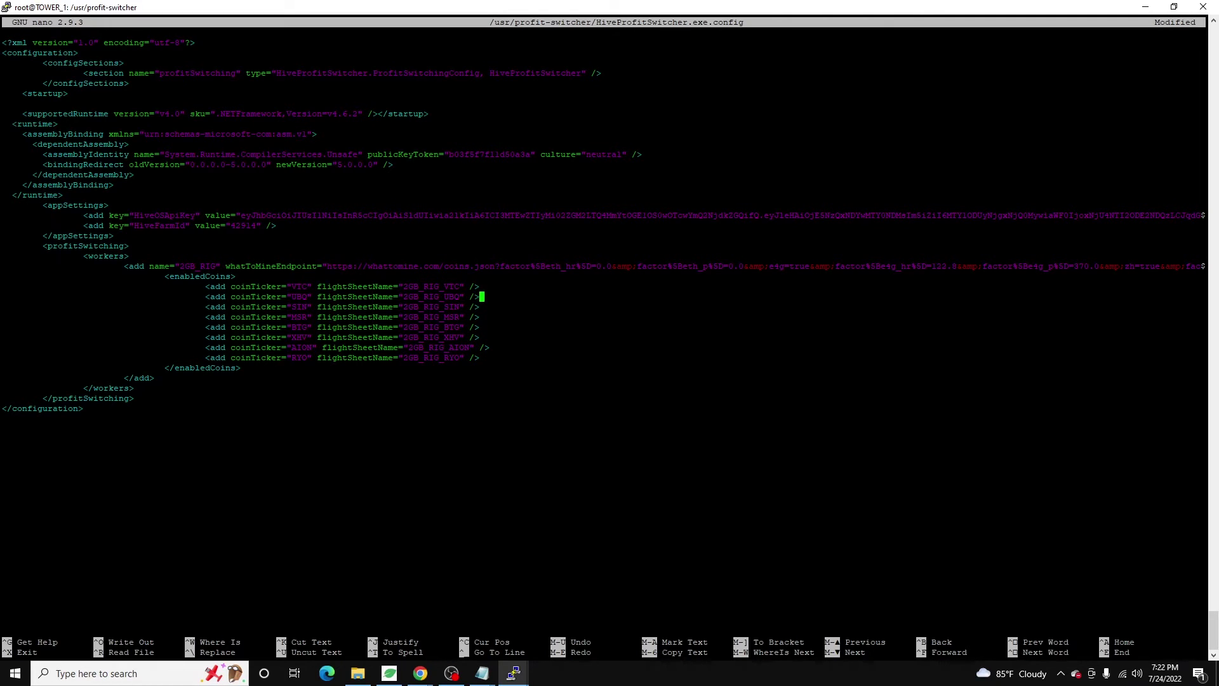
pyautogui.hotkey('ctrl', 'x')
# - Discard the unsaved config changes and reopen HiveProfitSwitcher.exe.config in nano
pyautogui.press('y')
pyautogui.press('Return')
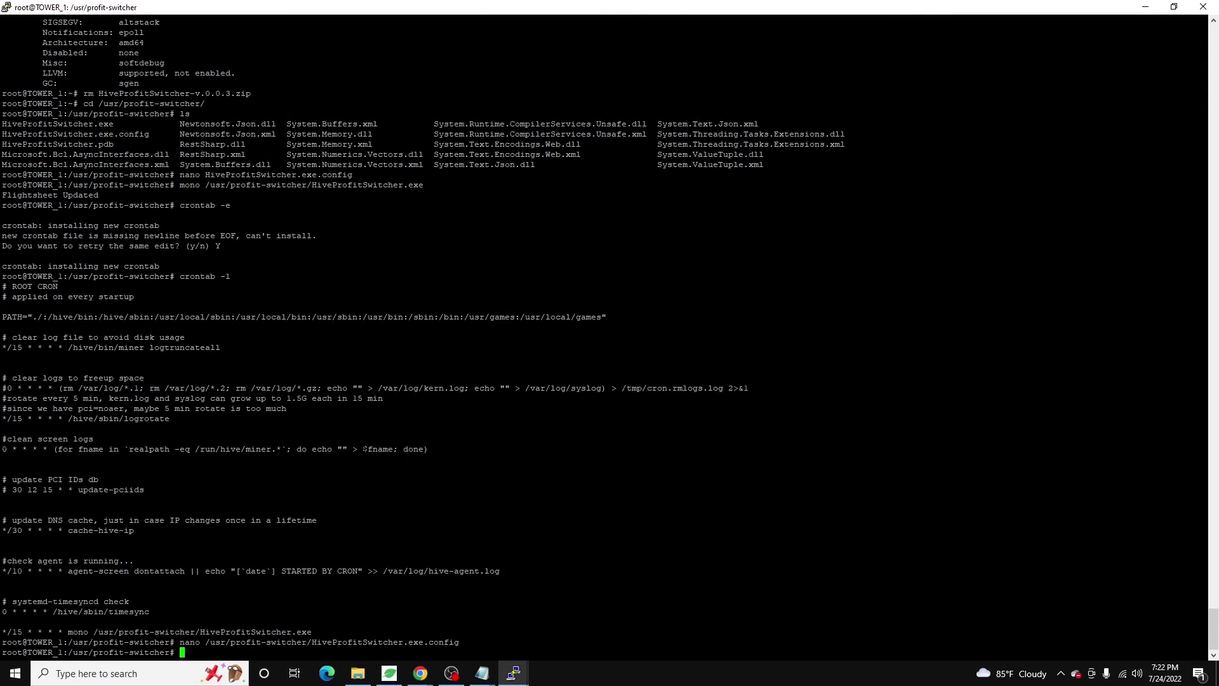
pyautogui.press('Up')
pyautogui.press('Return')
# - Comment out the NEOX coin line with <!-- --> and save the config
pyautogui.press('Down')
pyautogui.press('Down')
pyautogui.press('Down')
pyautogui.press('Down')
pyautogui.press('Down')
pyautogui.press('Down')
pyautogui.press('Down')
pyautogui.press('Down')
pyautogui.press('Down')
pyautogui.press('Down')
pyautogui.press('Down')
pyautogui.press('Down')
pyautogui.press('Down')
pyautogui.press('Down')
pyautogui.press('Down')
pyautogui.press('Down')
pyautogui.press('Down')
pyautogui.press('Down')
pyautogui.press('Down')
pyautogui.press('Down')
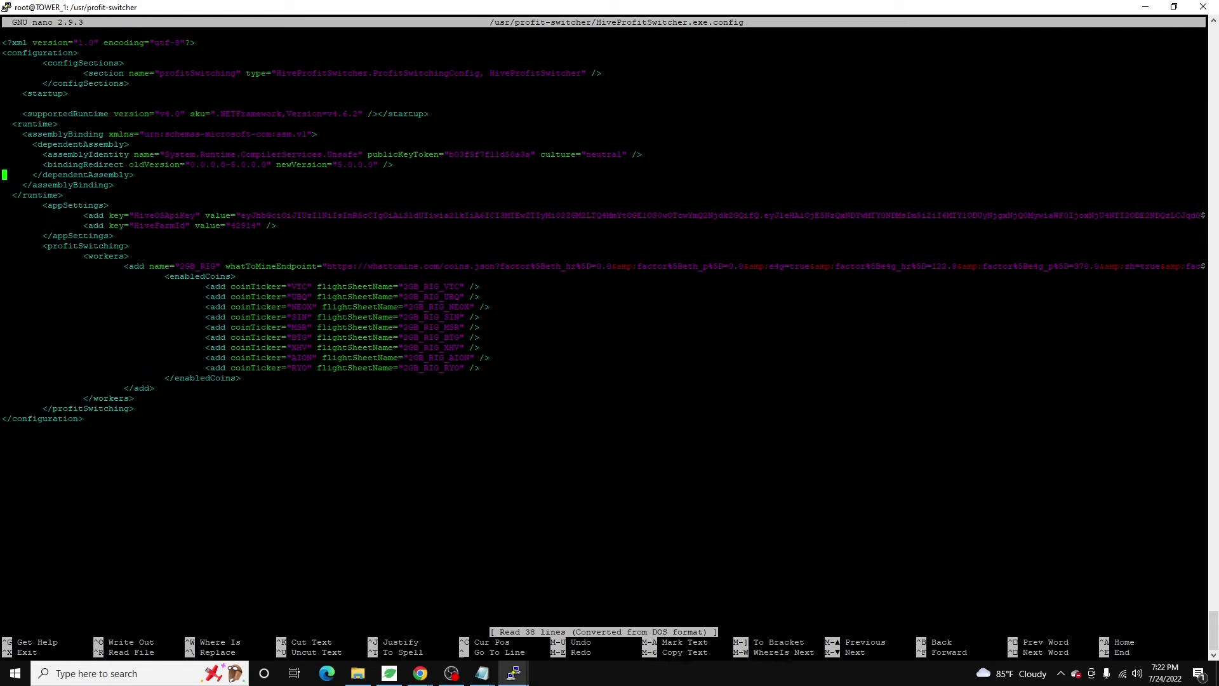
pyautogui.press('Right')
pyautogui.press('Right')
pyautogui.press('Right')
pyautogui.press('Right')
pyautogui.press('Right')
pyautogui.press('Right')
pyautogui.press('Right')
pyautogui.press('Right')
pyautogui.press('Right')
pyautogui.press('Right')
pyautogui.press('Right')
pyautogui.press('Right')
pyautogui.press('Right')
pyautogui.press('Right')
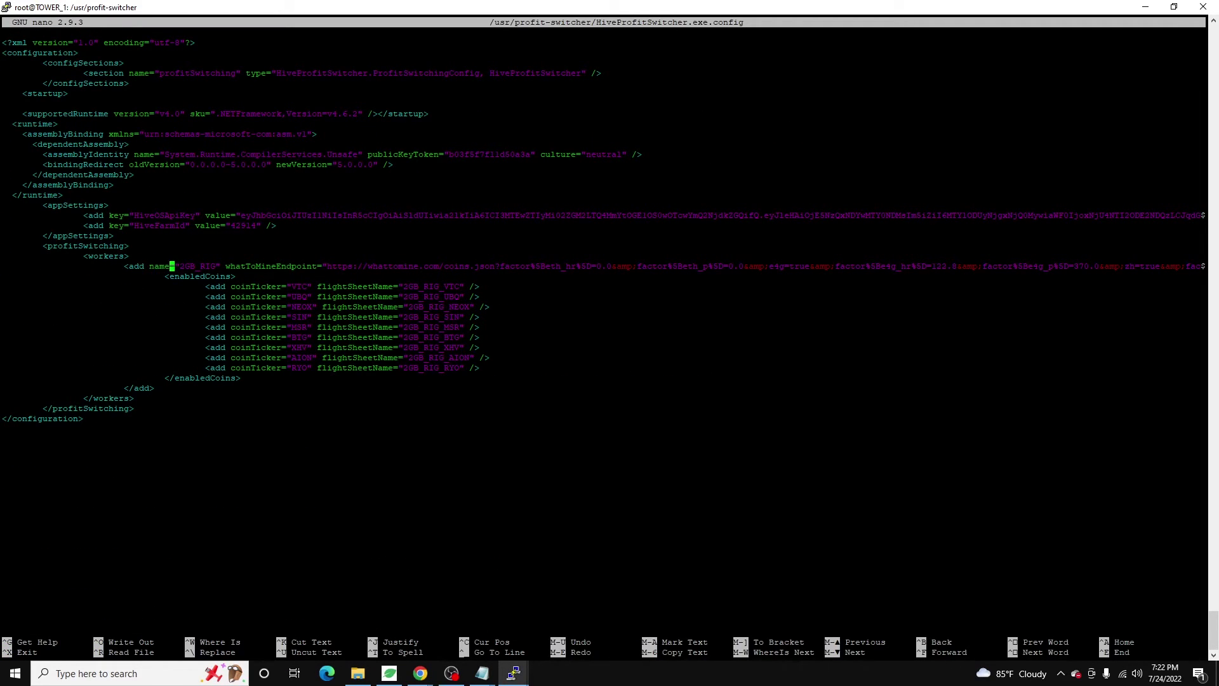
pyautogui.press('Right')
pyautogui.press('Right')
pyautogui.press('Right')
pyautogui.press('Right')
pyautogui.press('Down')
pyautogui.write('<')
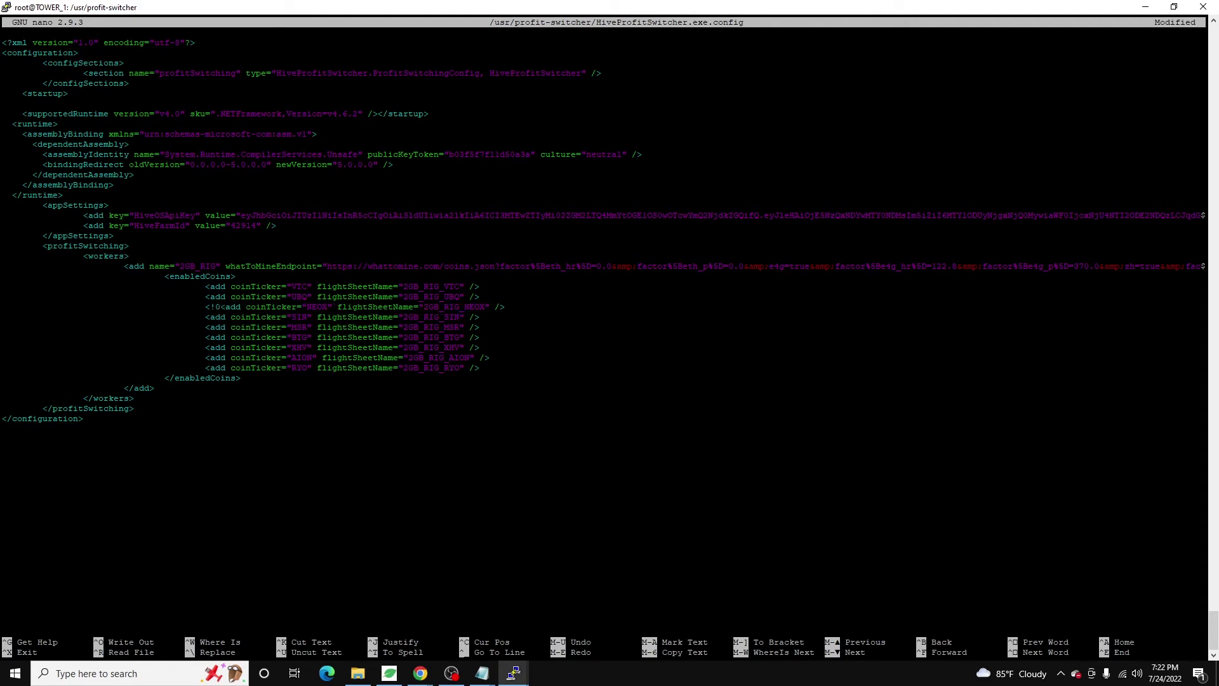
pyautogui.write('!--')
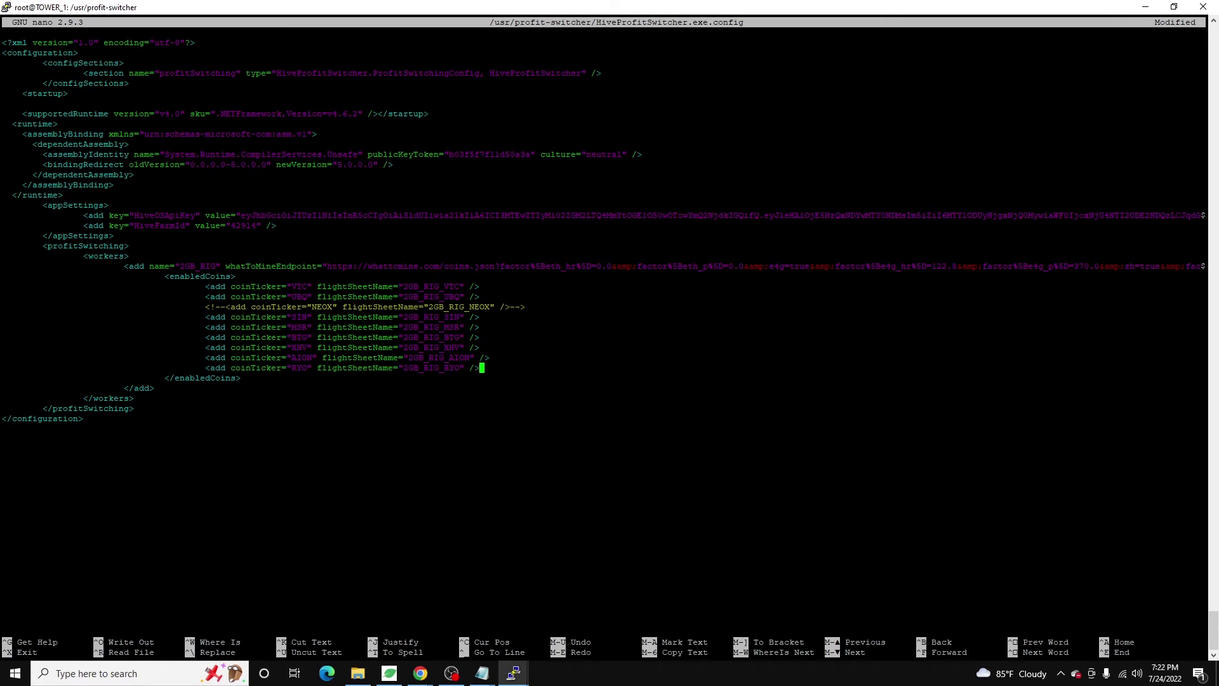
pyautogui.hotkey('ctrl', 'x')
pyautogui.press('y')
pyautogui.press('Return')
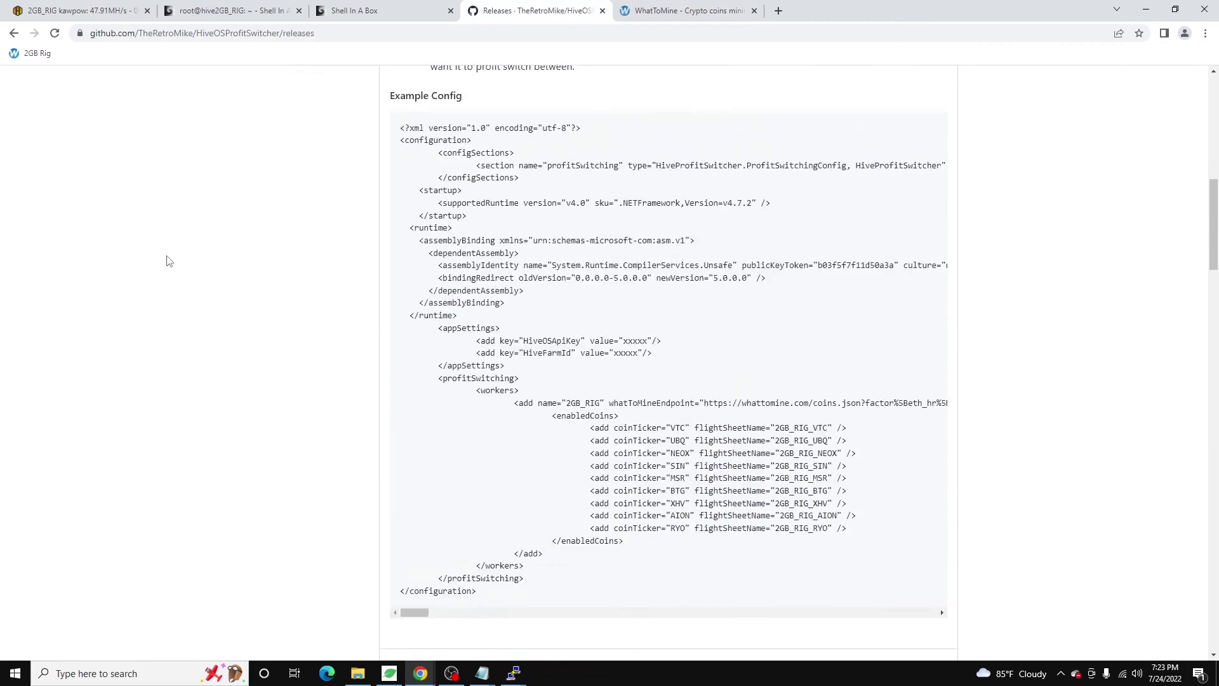
# - View the repository's Issues list, then switch to the WhatToMine table led by Neoxa
pyautogui.click(97, 168)
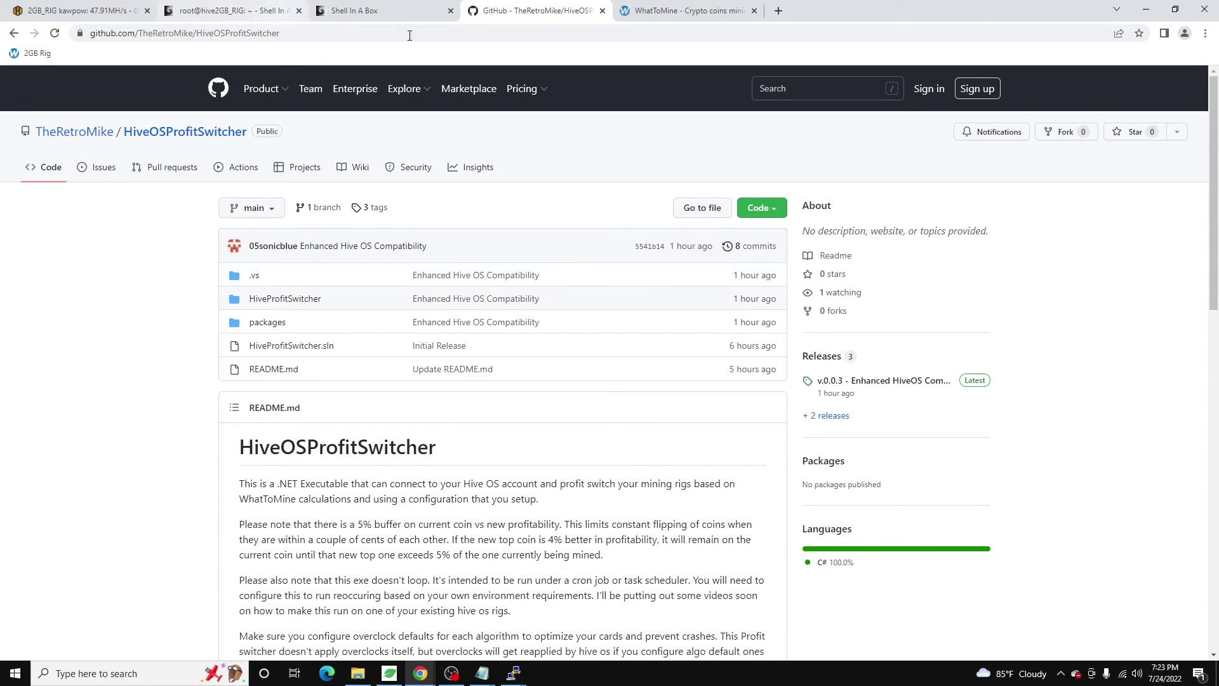
pyautogui.click(683, 11)
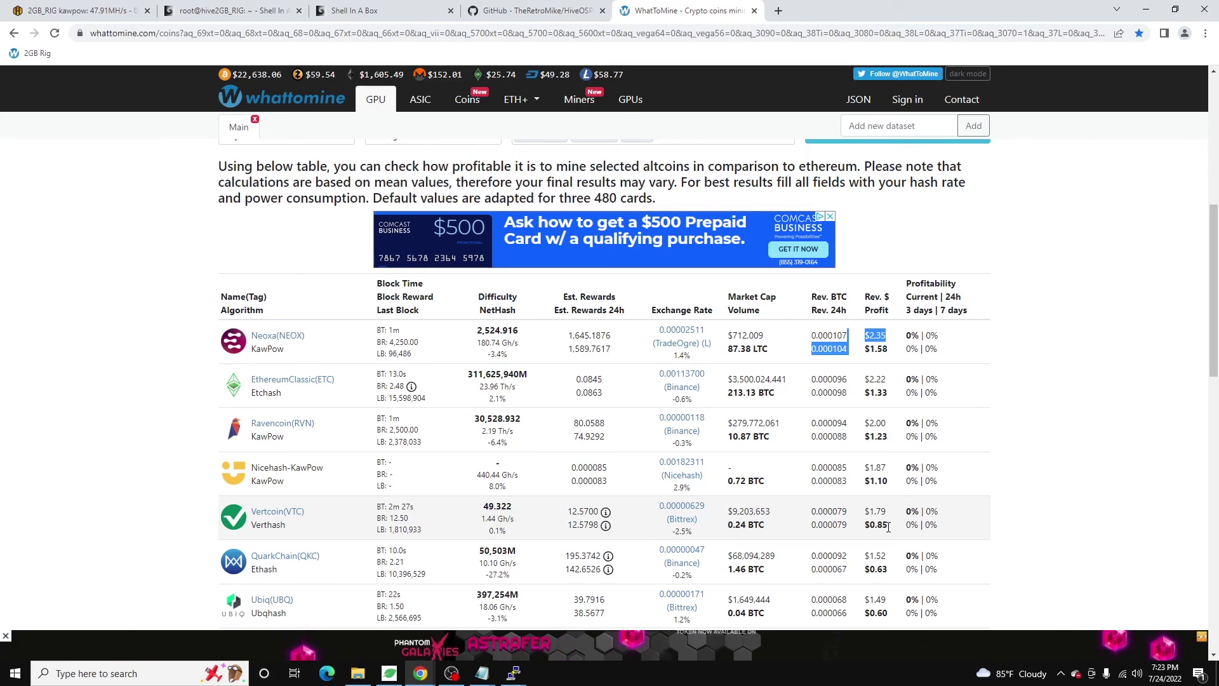
pyautogui.scroll(-2, 888, 526)
pyautogui.scroll(-5, 889, 526)
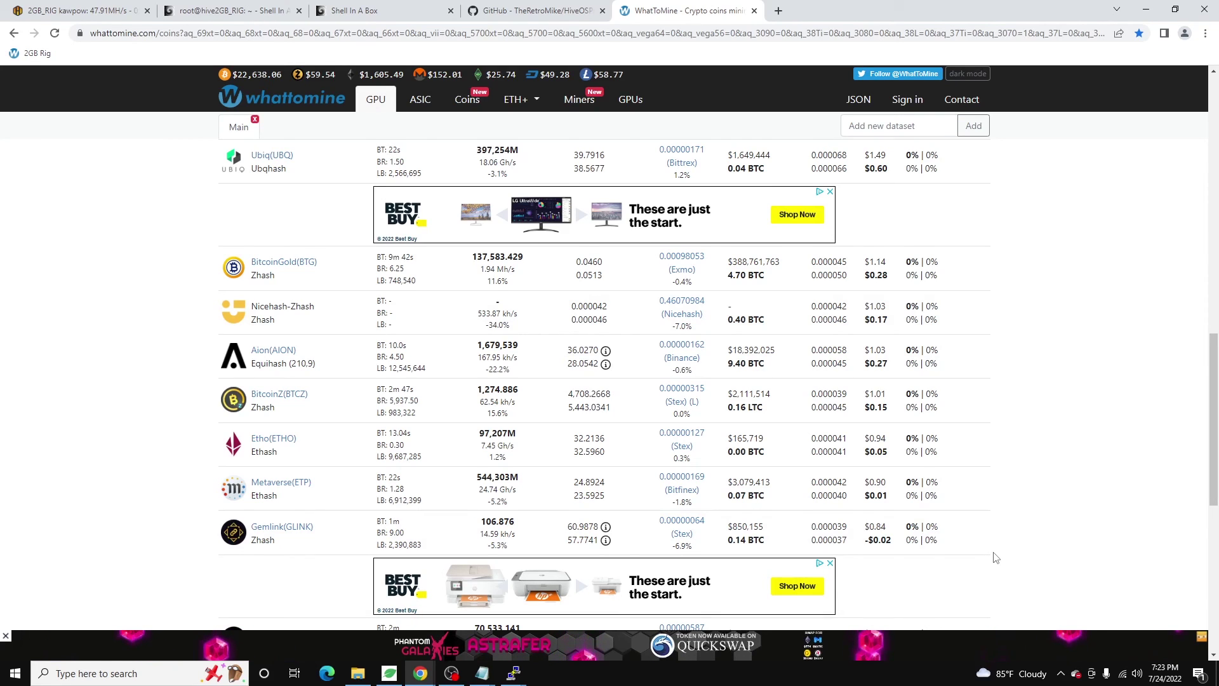
pyautogui.scroll(4, 996, 555)
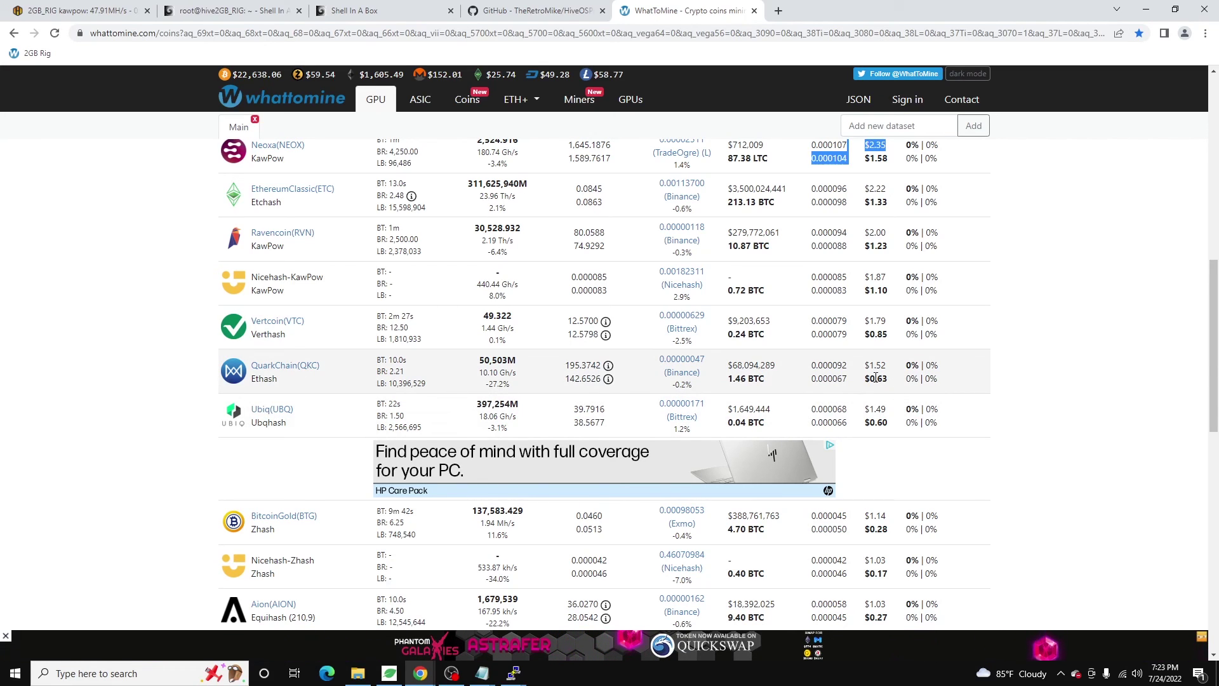
pyautogui.moveTo(869, 379); pyautogui.dragTo(894, 424)
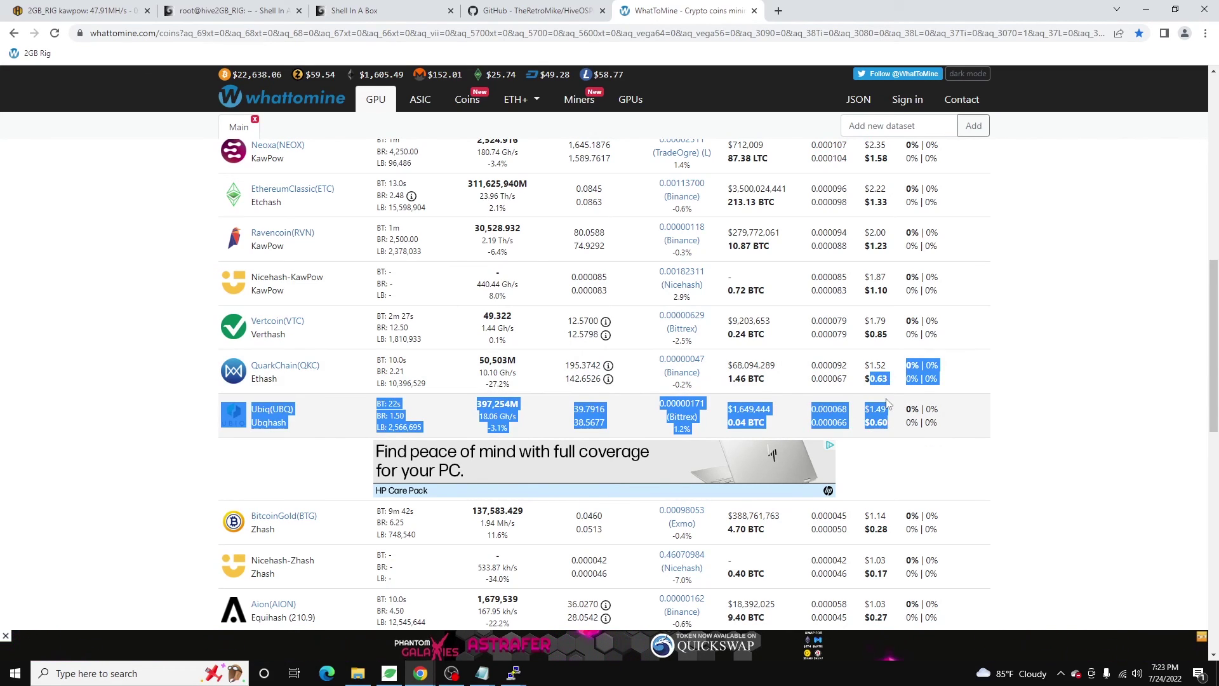
pyautogui.click(882, 379)
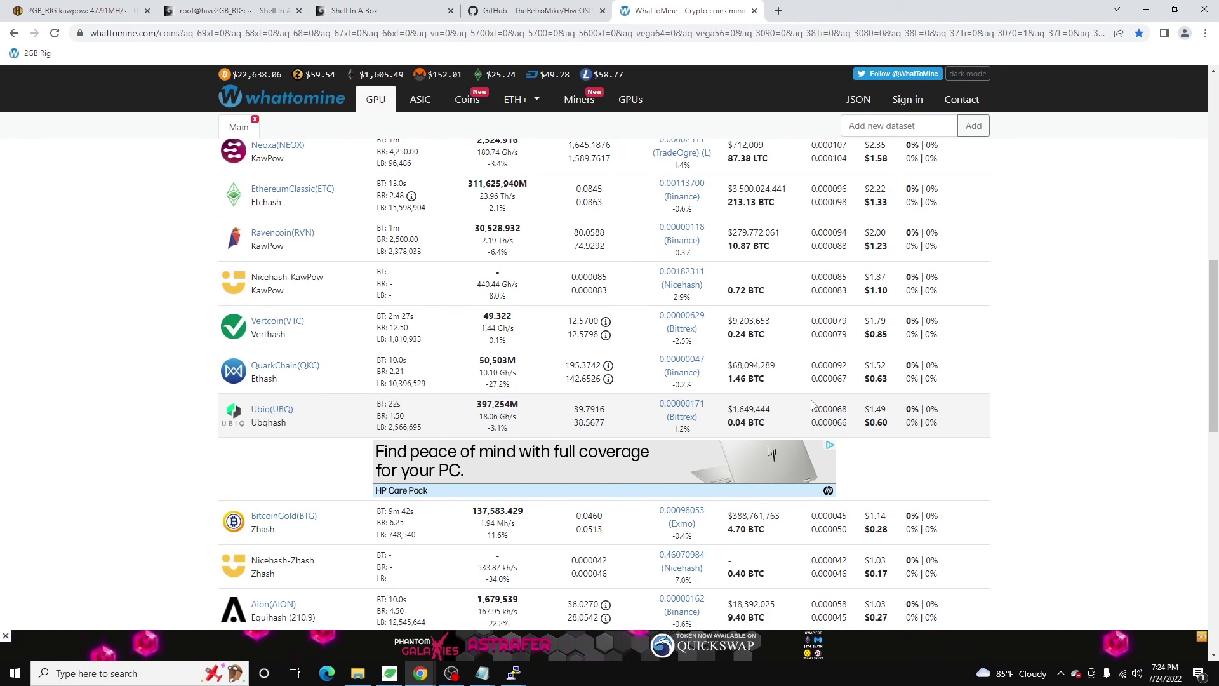
pyautogui.scroll(1, 1033, 453)
# - Return to the HiveOSProfitSwitcher GitHub page whose README explains the 5% buffer
pyautogui.scroll(8, 1034, 453)
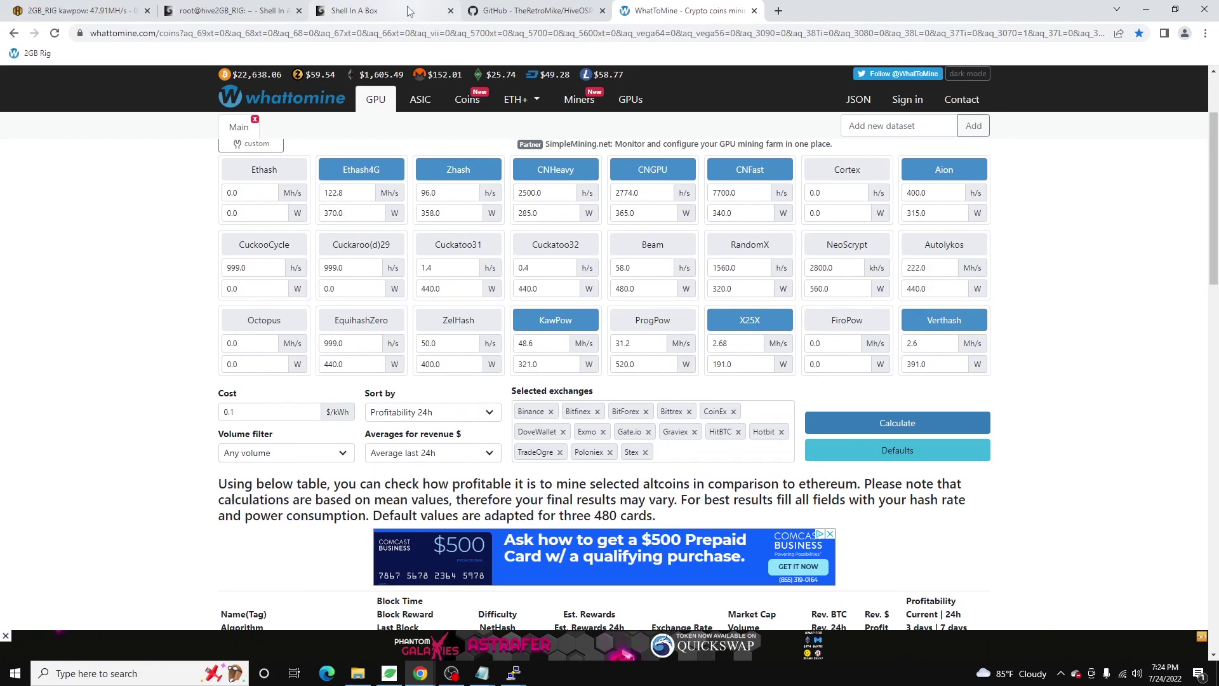
pyautogui.click(517, 9)
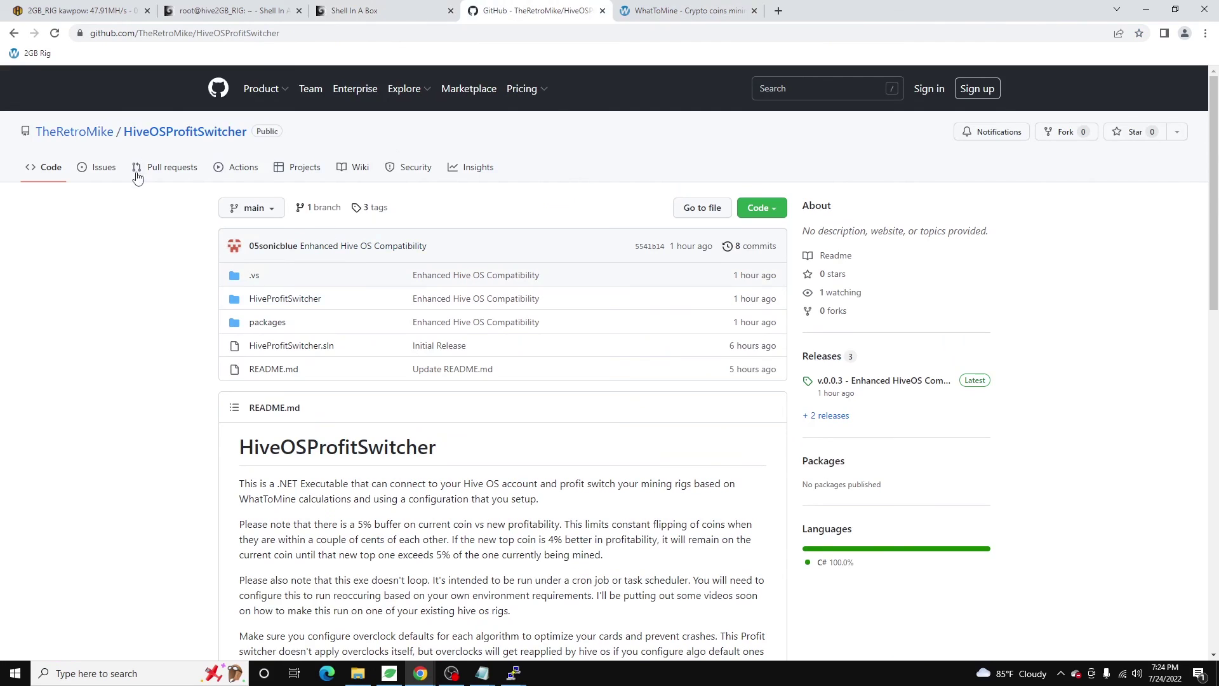